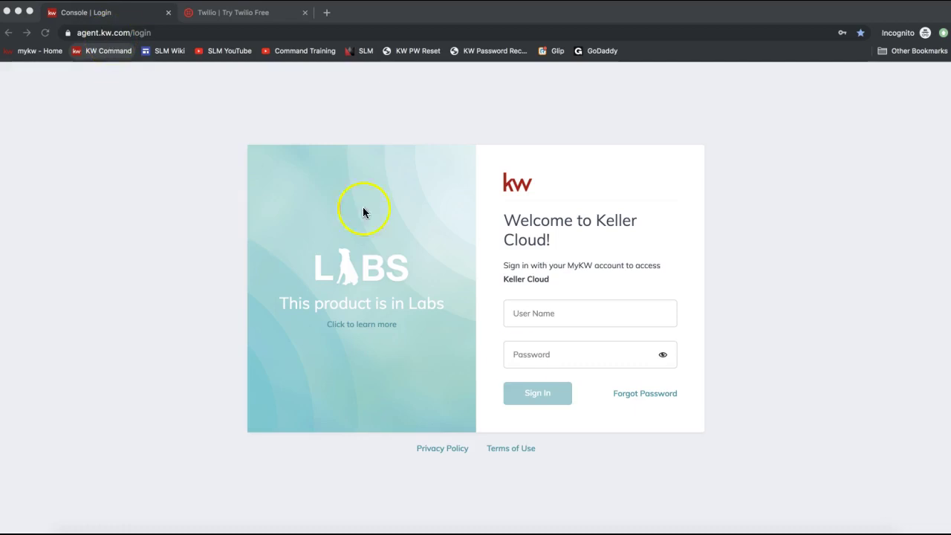
- Fill the login with the saved username and password suggestion and sign in
{"action": "left_click", "coordinate": [526, 315]}
{"action": "type", "text": "lea"}
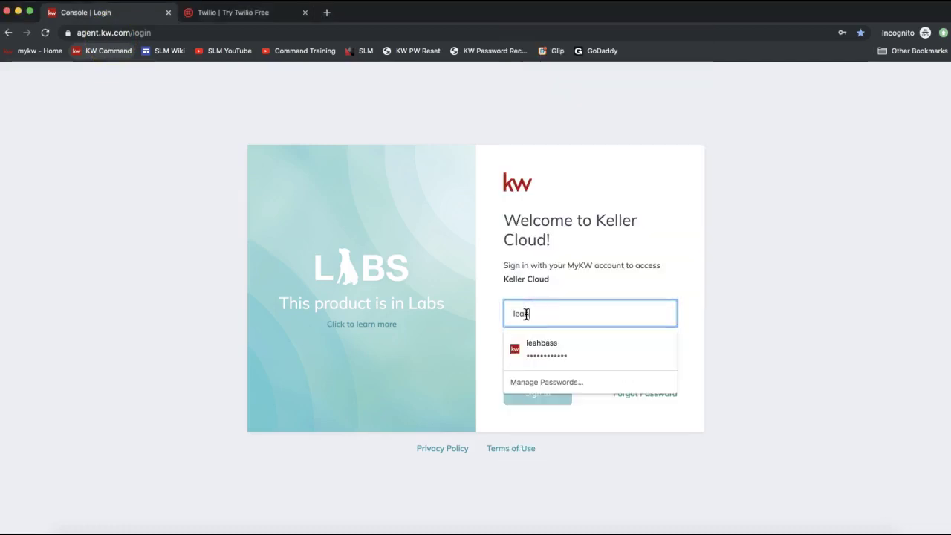
{"action": "left_click", "coordinate": [532, 346]}
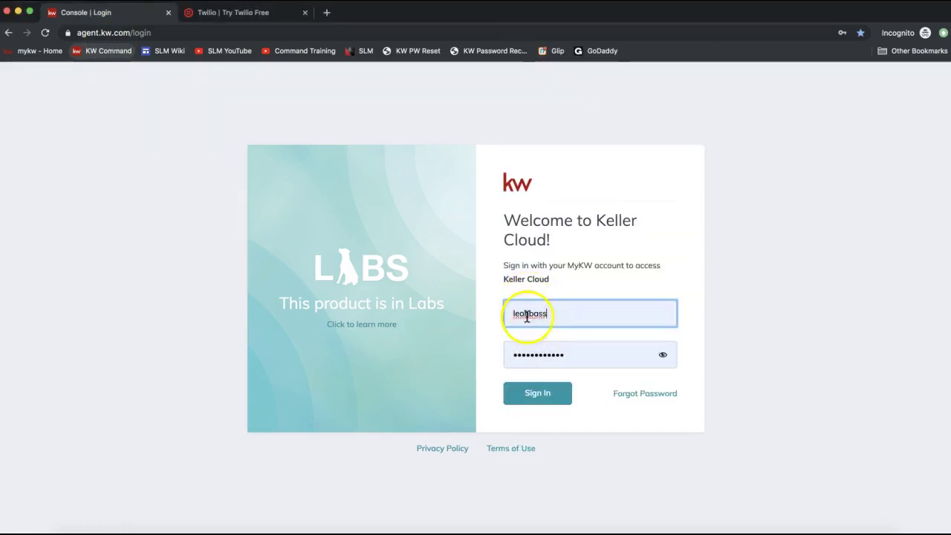
{"action": "left_click", "coordinate": [535, 403]}
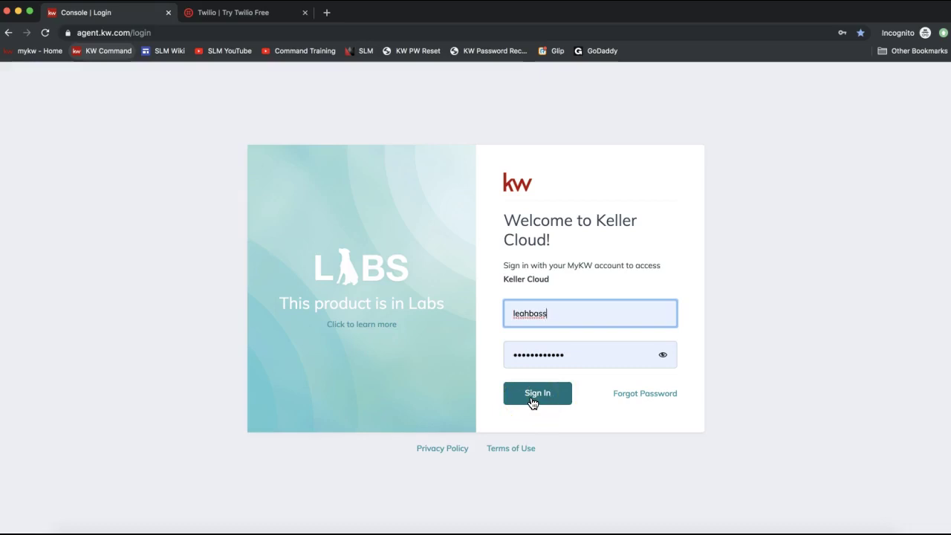
{"action": "key", "text": "XF86AudioRaiseVolume"}
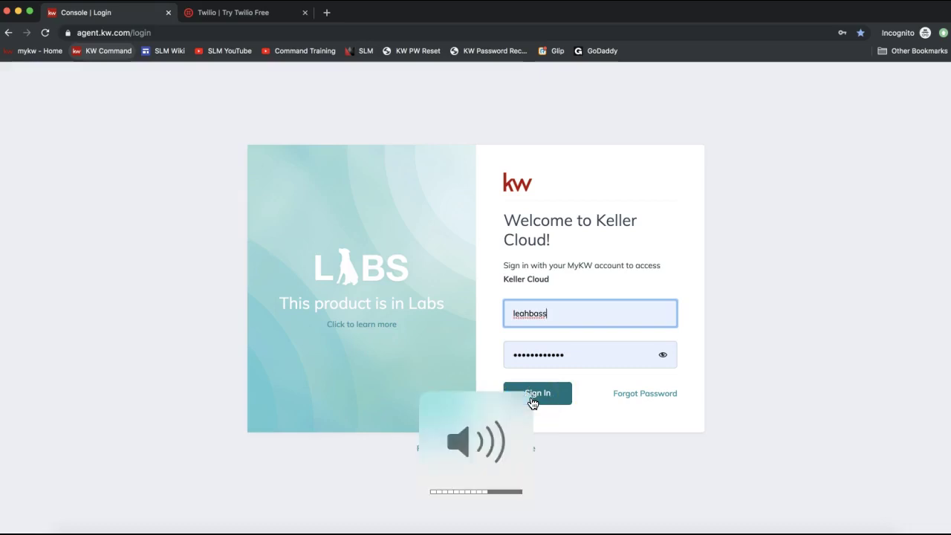
{"action": "left_click", "coordinate": [542, 399]}
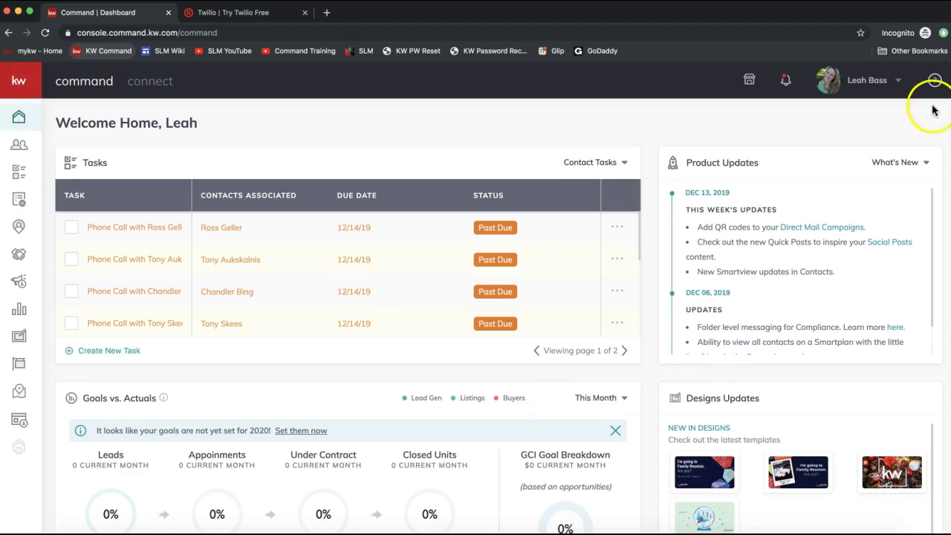
- Go to Settings through the user name dropdown in the top bar
{"action": "left_click", "coordinate": [866, 83]}
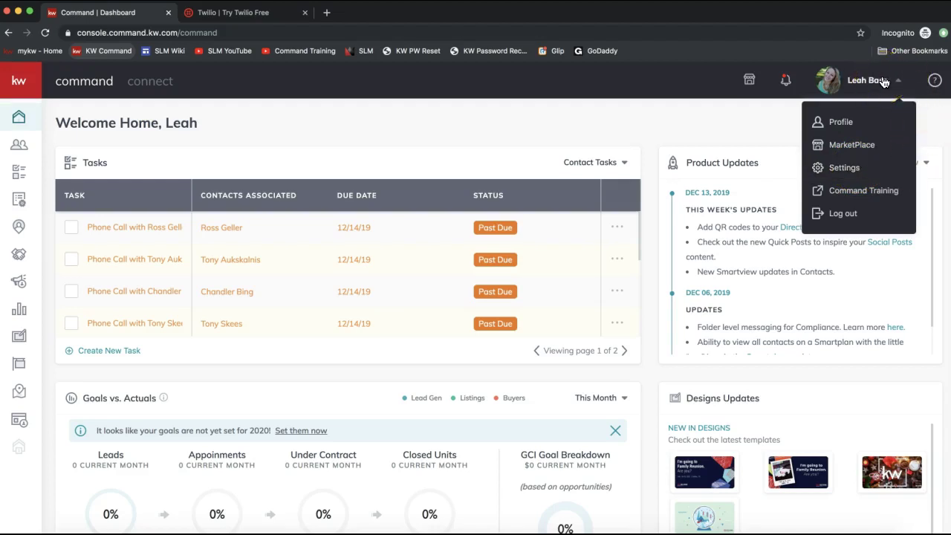
{"action": "left_click", "coordinate": [852, 167]}
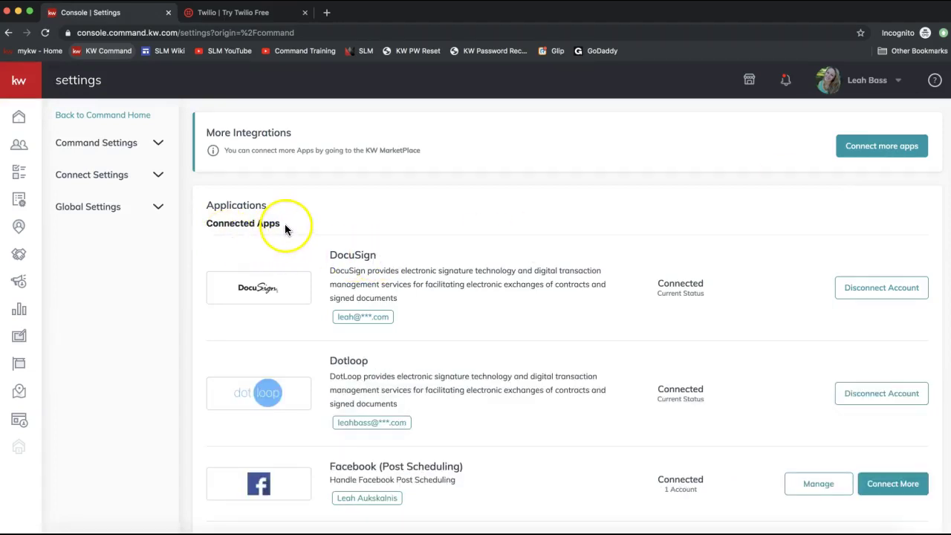
- Scroll down Connected Apps to Productivity and highlight the Not Connected Twilio integration
{"action": "left_click_drag", "start_coordinate": [285, 224], "coordinate": [206, 222]}
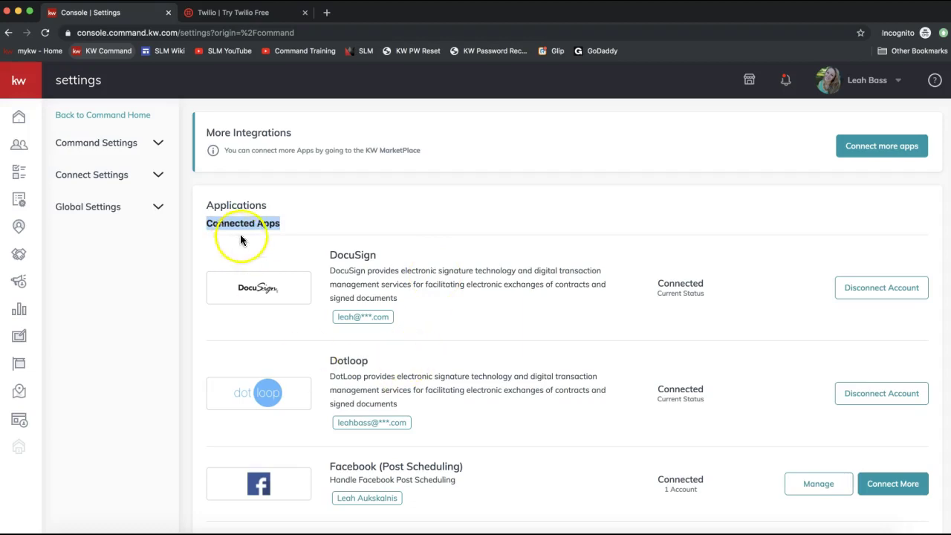
{"action": "scroll", "coordinate": [418, 304], "scroll_direction": "down", "scroll_amount": 3}
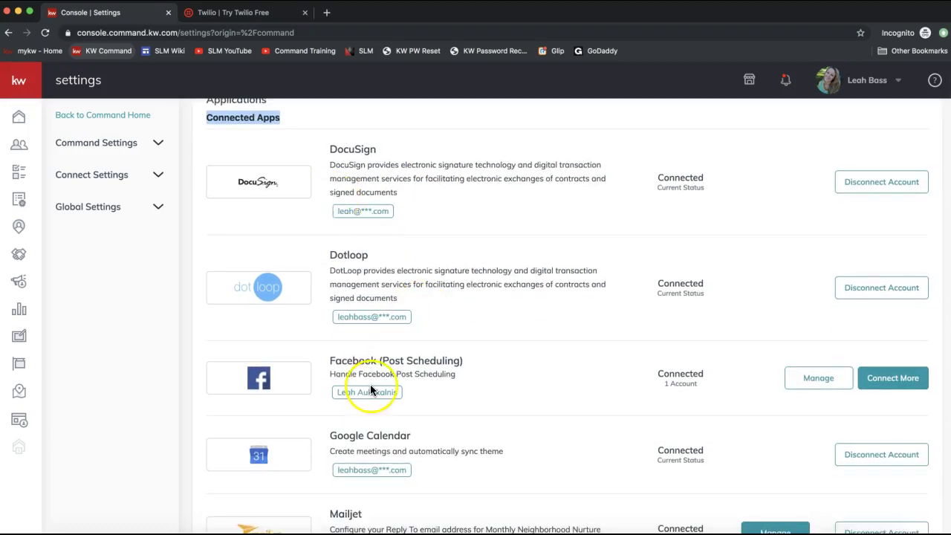
{"action": "scroll", "coordinate": [371, 387], "scroll_direction": "down", "scroll_amount": 1}
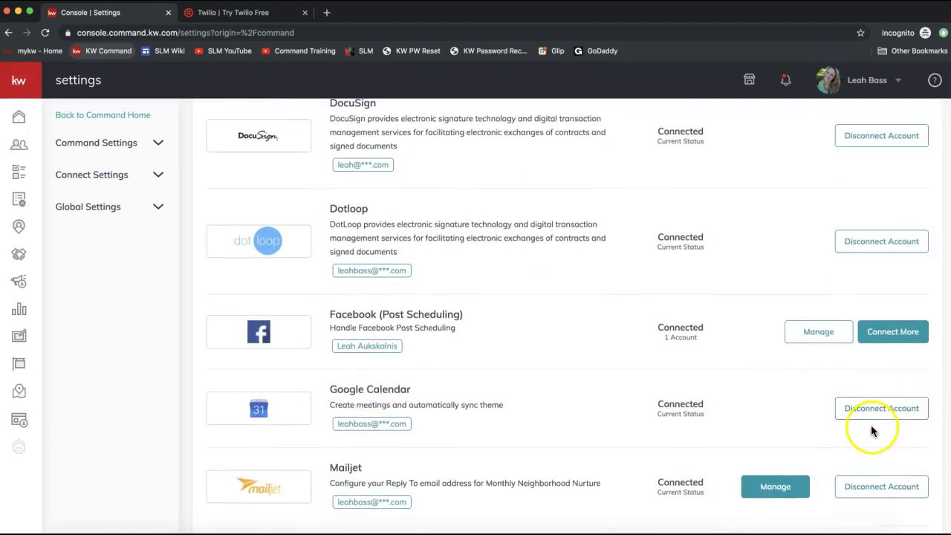
{"action": "scroll", "coordinate": [684, 394], "scroll_direction": "down", "scroll_amount": 5}
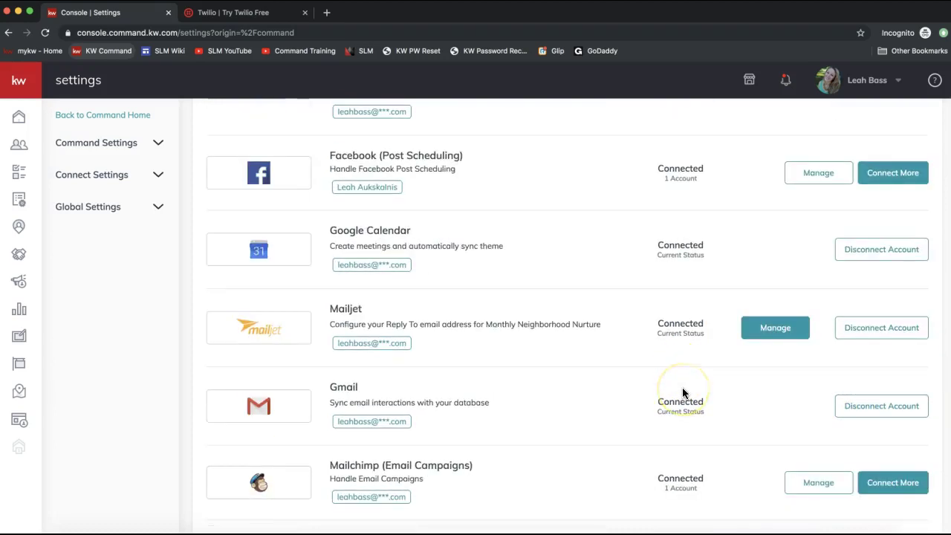
{"action": "scroll", "coordinate": [684, 393], "scroll_direction": "down", "scroll_amount": 3}
{"action": "scroll", "coordinate": [682, 394], "scroll_direction": "down", "scroll_amount": 6}
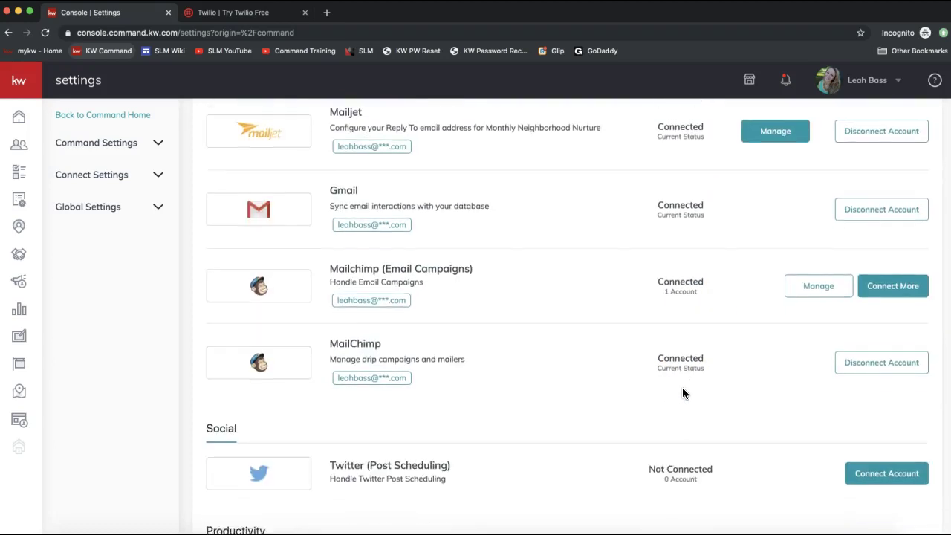
{"action": "scroll", "coordinate": [684, 394], "scroll_direction": "down", "scroll_amount": 2}
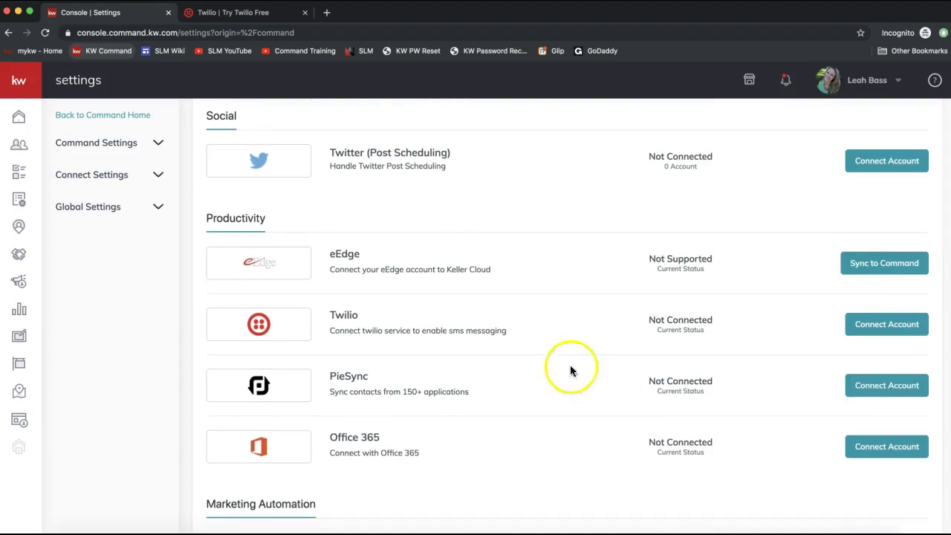
{"action": "left_click", "coordinate": [344, 316]}
{"action": "double_click", "coordinate": [344, 317]}
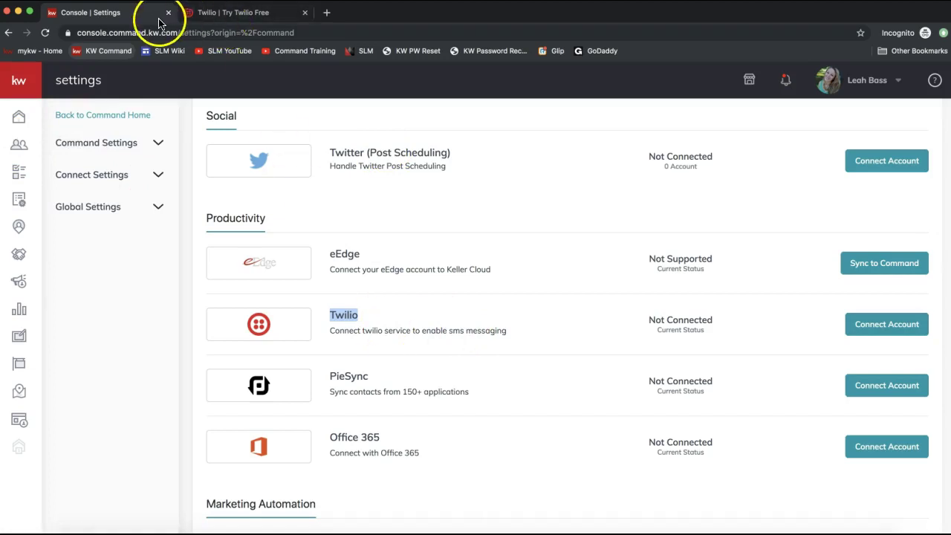
{"action": "left_click", "coordinate": [209, 21]}
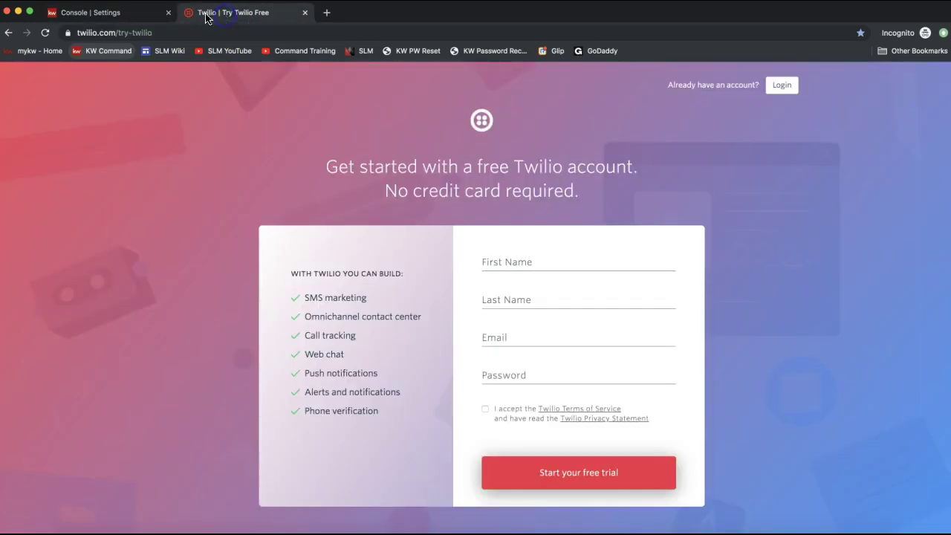
{"action": "left_click", "coordinate": [106, 35]}
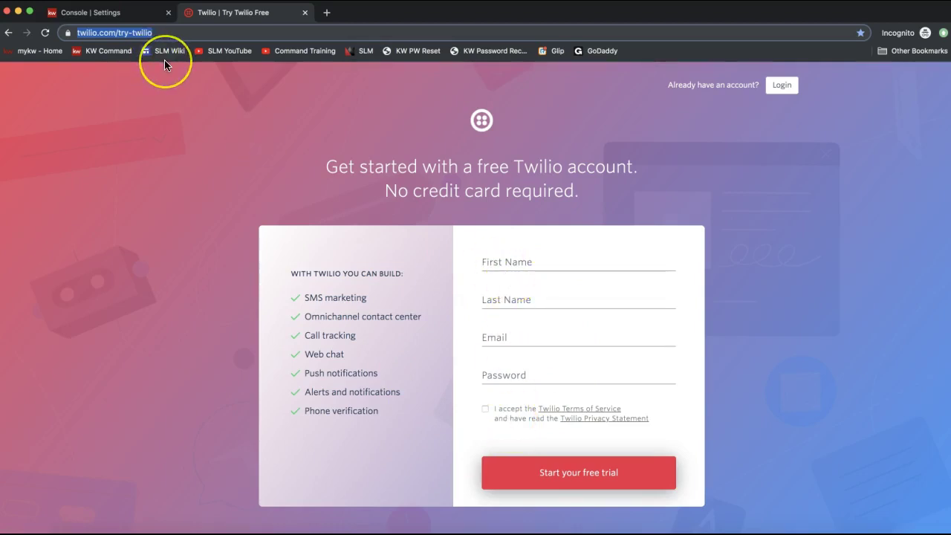
{"action": "left_click", "coordinate": [122, 15]}
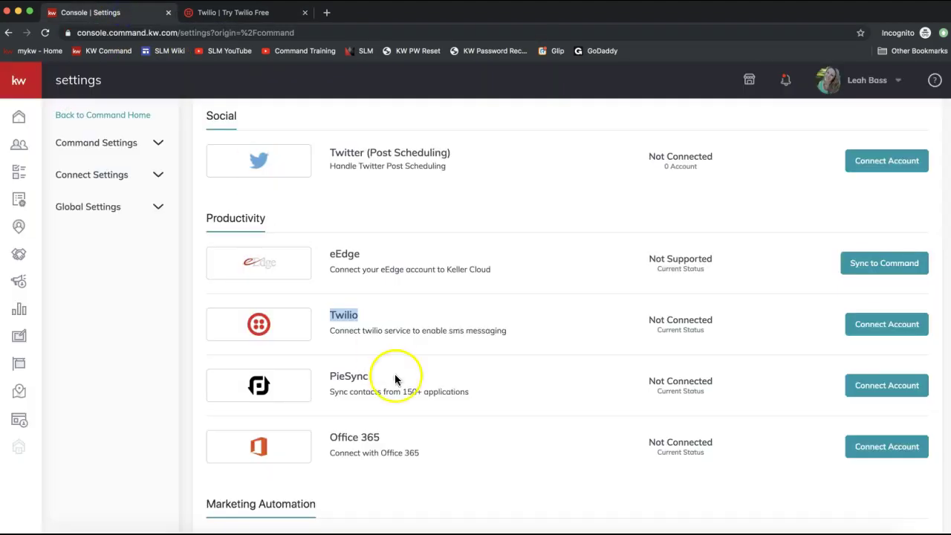
- Clear the Twilio highlight and go to SmartPlans from the left sidebar
{"action": "left_click", "coordinate": [800, 333]}
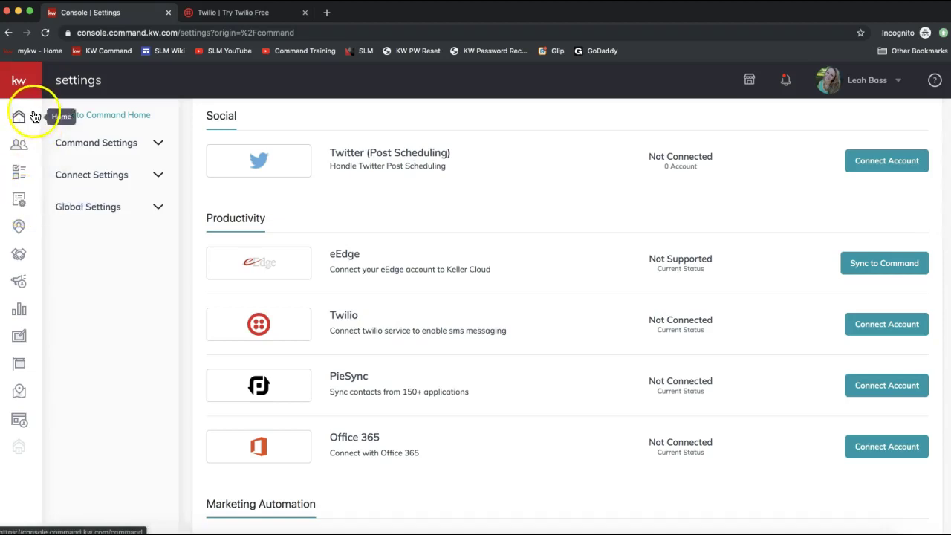
{"action": "left_click", "coordinate": [21, 205]}
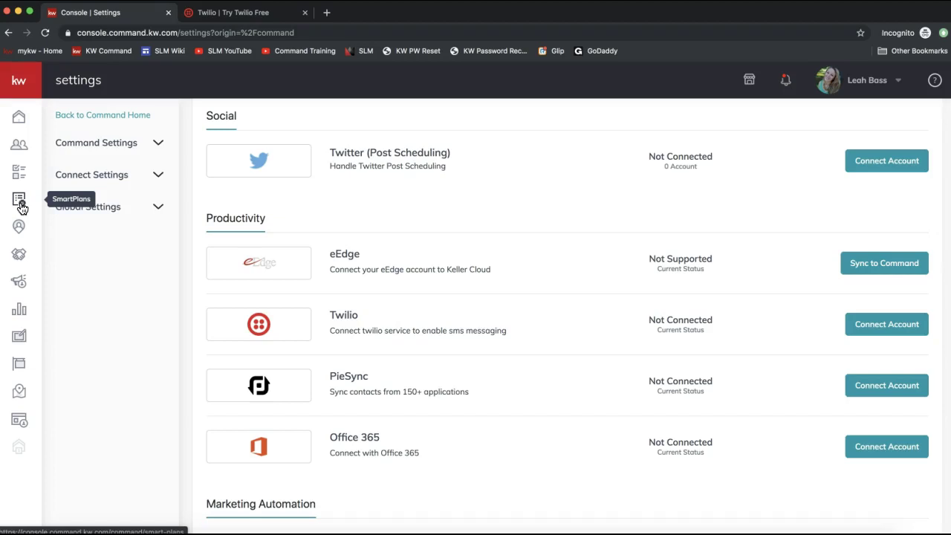
{"action": "left_click", "coordinate": [21, 207]}
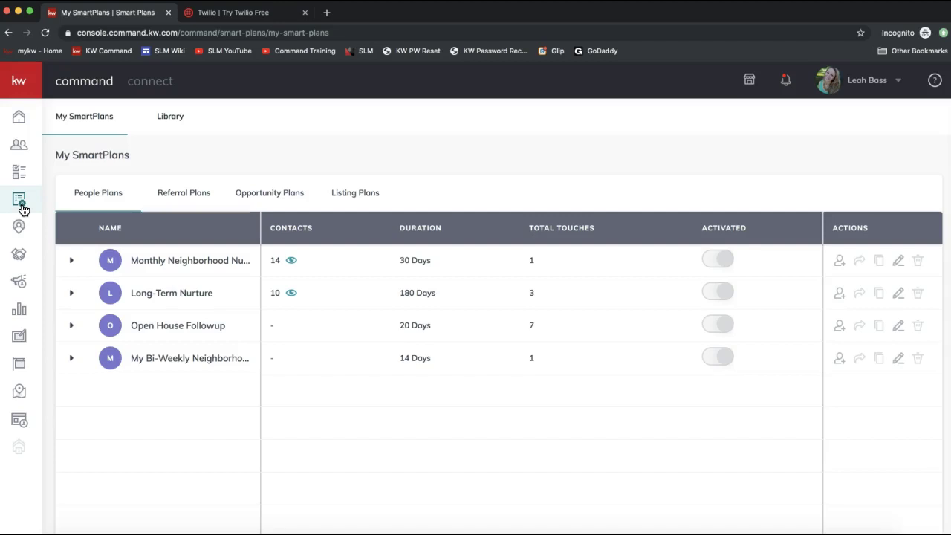
- Expand and collapse the sidebar, then switch to the SmartPlans Library
{"action": "left_click", "coordinate": [23, 209]}
{"action": "left_click", "coordinate": [20, 85]}
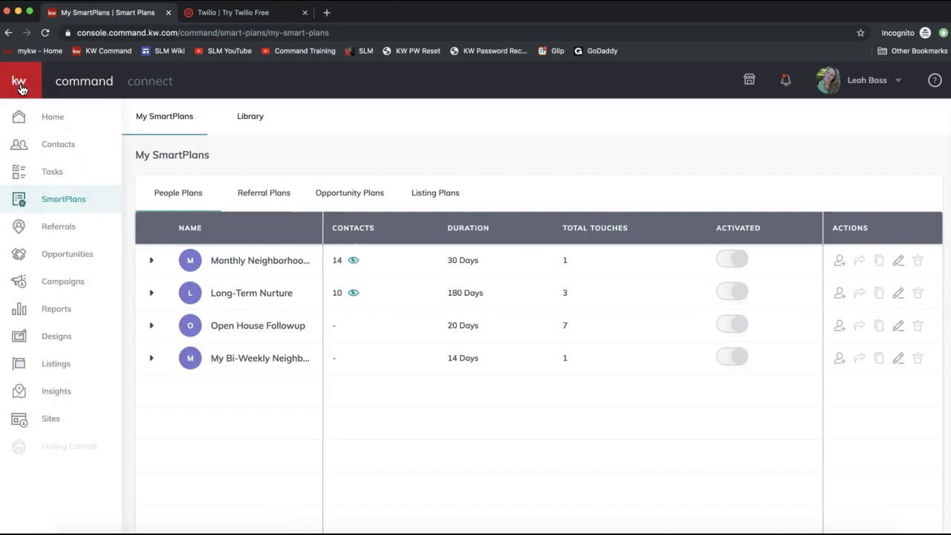
{"action": "left_click", "coordinate": [44, 190]}
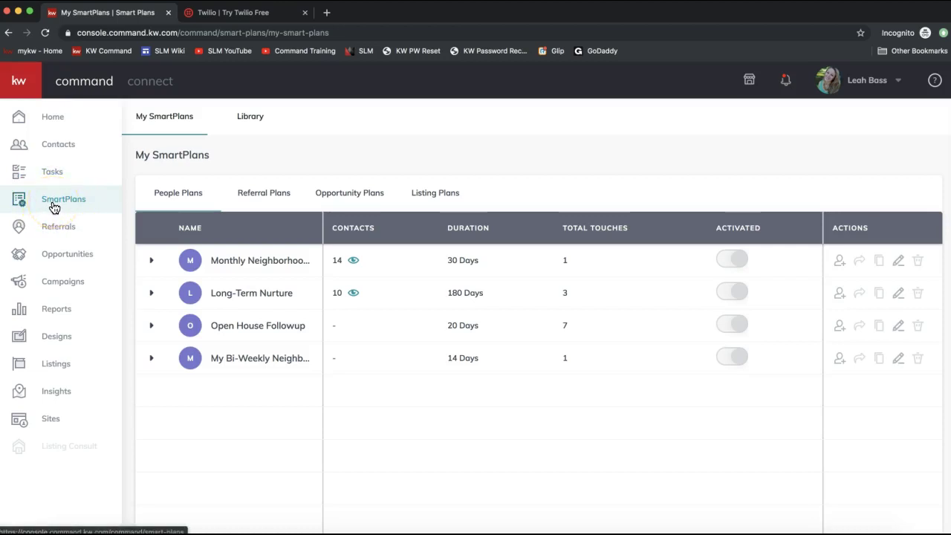
{"action": "left_click", "coordinate": [26, 85]}
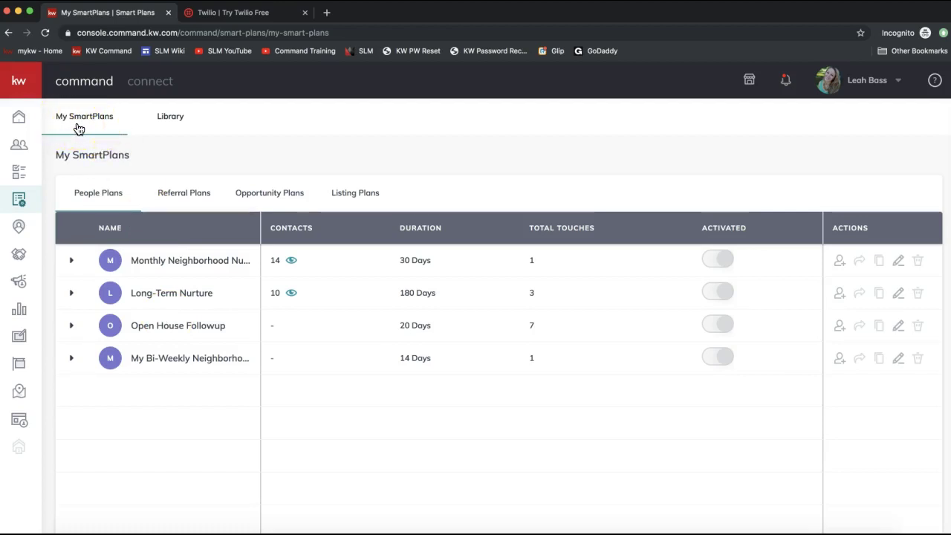
{"action": "left_click", "coordinate": [172, 124]}
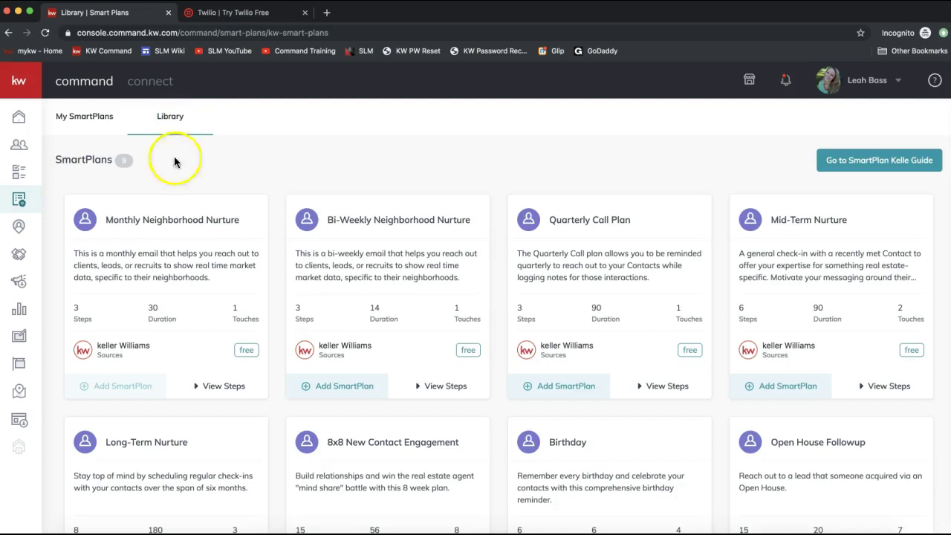
- Preview the Bi-Weekly Neighborhood Nurture and Quarterly Call Plan step lists, then collapse them
{"action": "scroll", "coordinate": [348, 184], "scroll_direction": "down", "scroll_amount": 2}
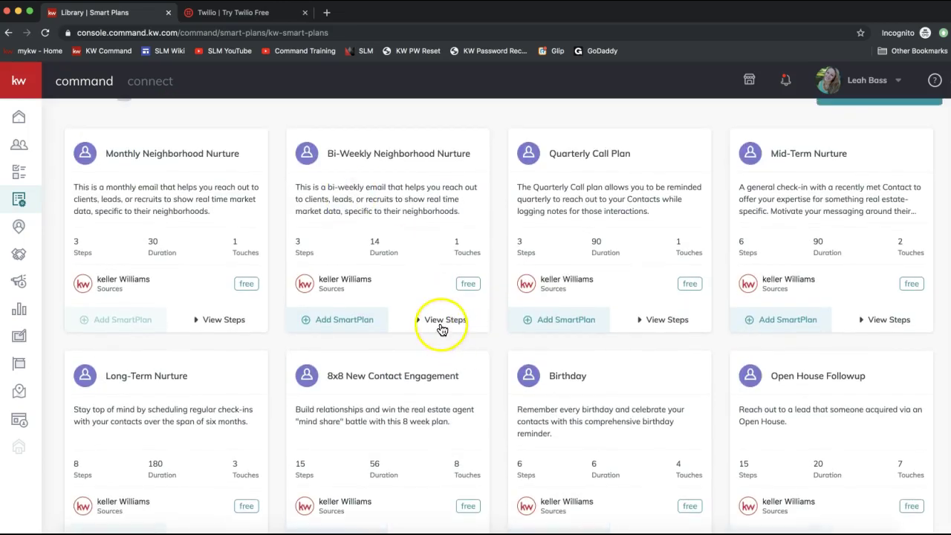
{"action": "left_click", "coordinate": [442, 323]}
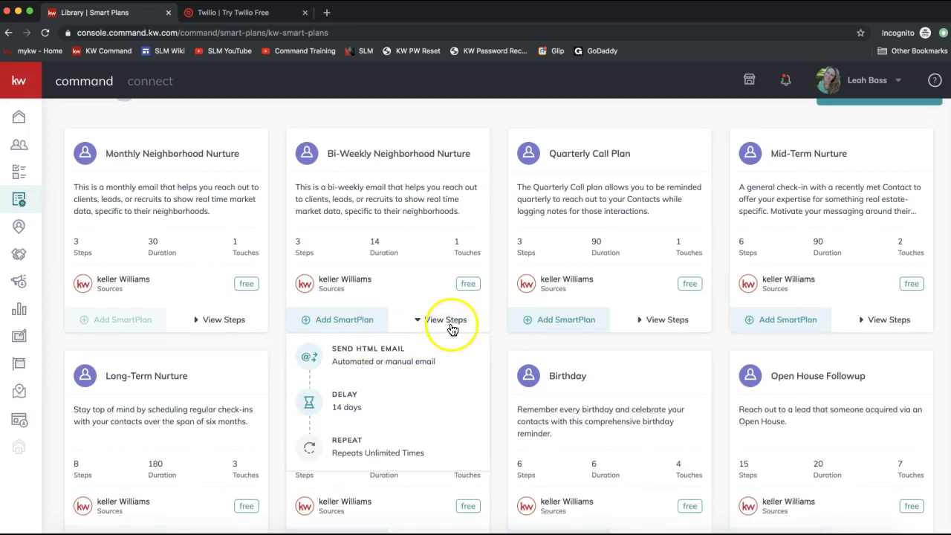
{"action": "left_click", "coordinate": [671, 319]}
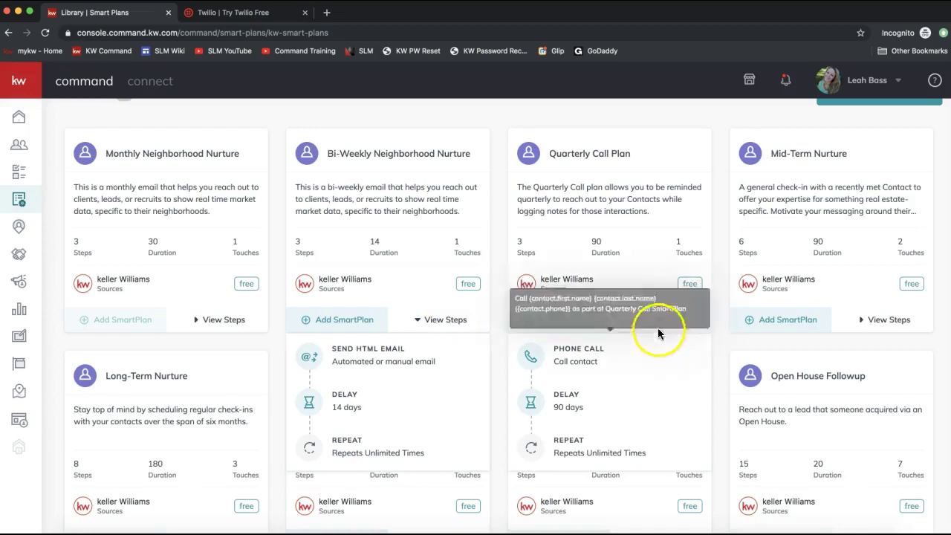
{"action": "left_click", "coordinate": [657, 323]}
{"action": "left_click", "coordinate": [450, 319]}
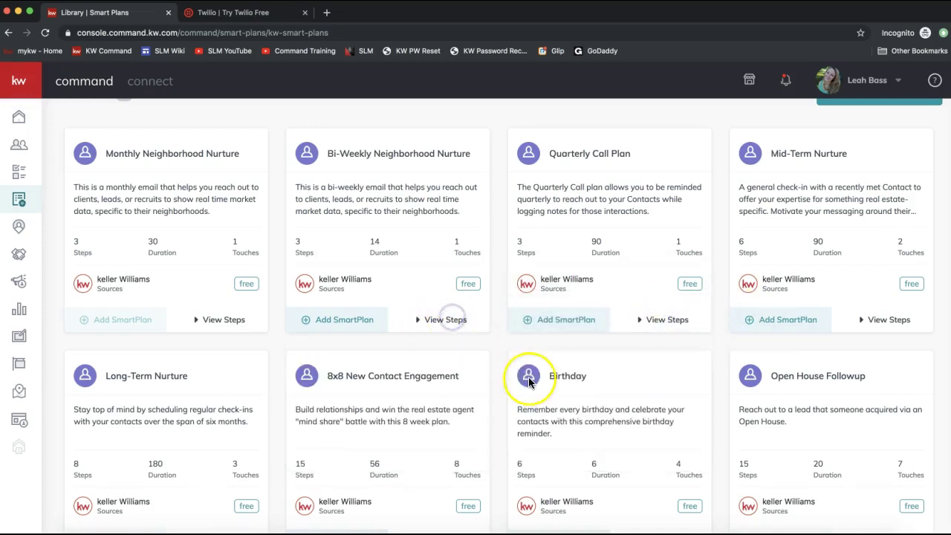
{"action": "scroll", "coordinate": [529, 377], "scroll_direction": "down", "scroll_amount": 2}
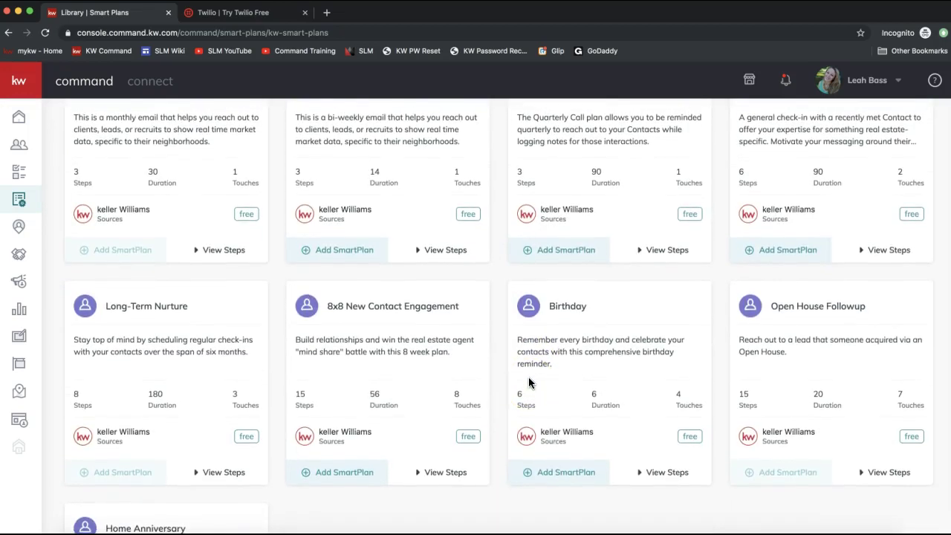
{"action": "scroll", "coordinate": [528, 383], "scroll_direction": "up", "scroll_amount": 2}
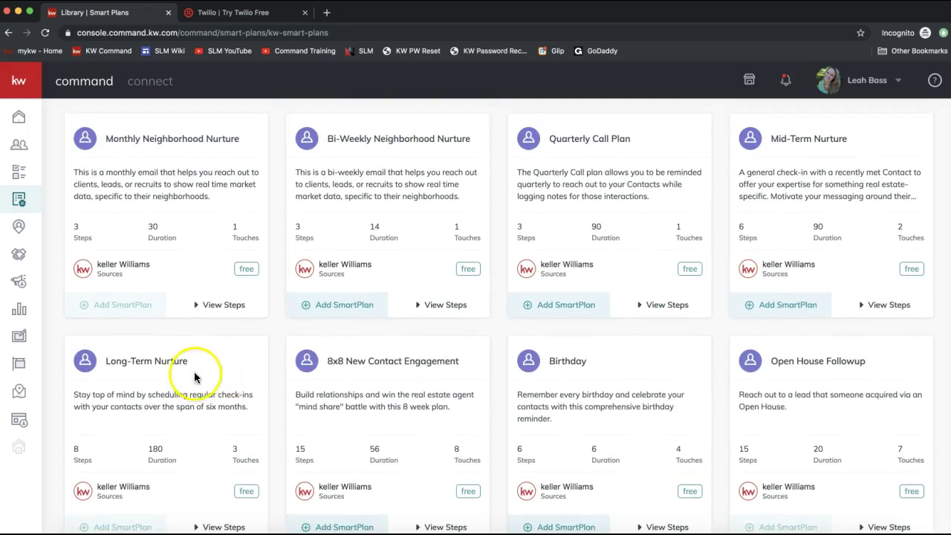
{"action": "scroll", "coordinate": [190, 371], "scroll_direction": "down", "scroll_amount": 5}
- Expand the Long-Term Nurture card's steps and scroll through its 8-step, 180-day list
{"action": "left_click_drag", "start_coordinate": [179, 192], "coordinate": [104, 190]}
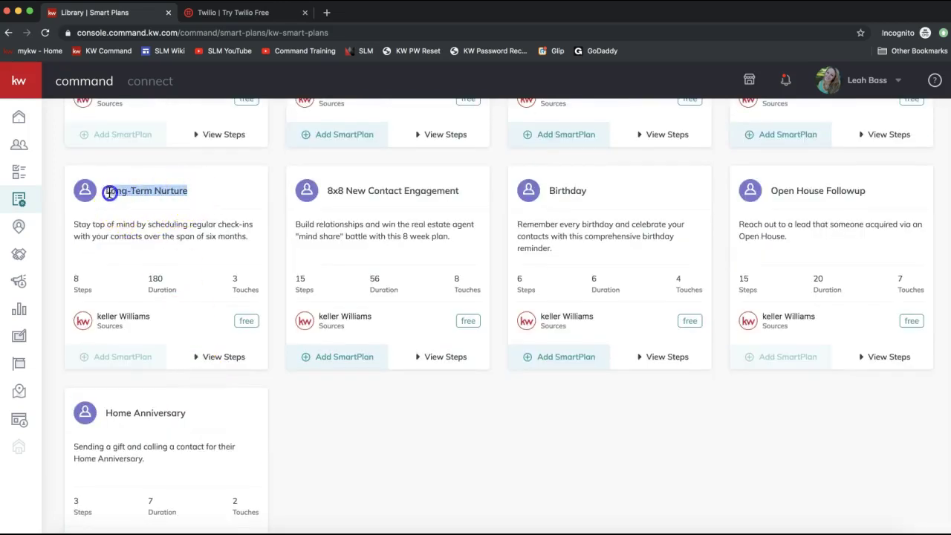
{"action": "left_click", "coordinate": [208, 357]}
{"action": "scroll", "coordinate": [254, 361], "scroll_direction": "down", "scroll_amount": 5}
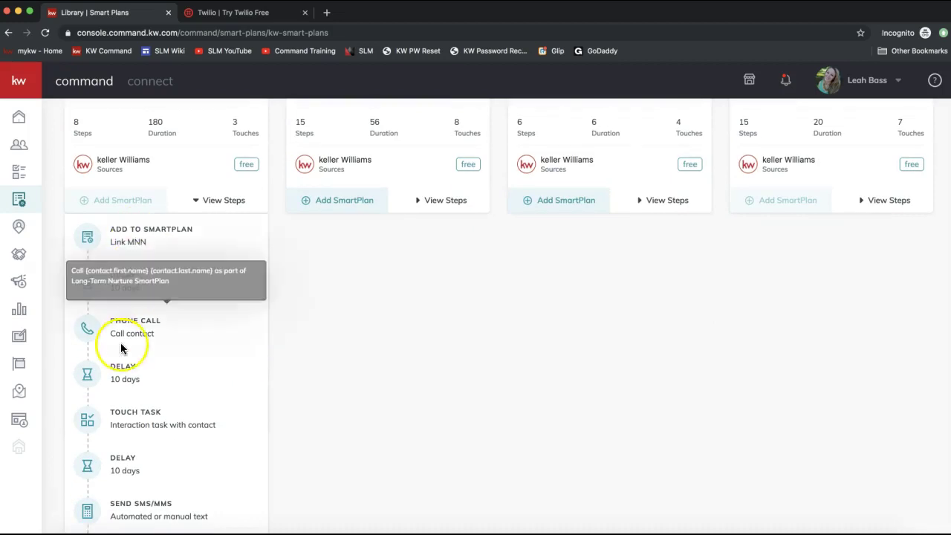
{"action": "scroll", "coordinate": [122, 347], "scroll_direction": "down", "scroll_amount": 1}
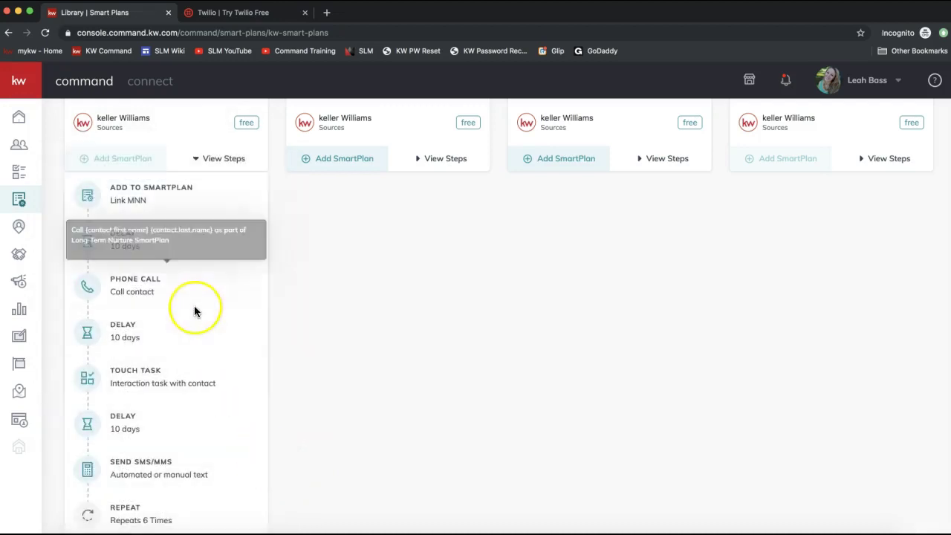
{"action": "scroll", "coordinate": [194, 308], "scroll_direction": "up", "scroll_amount": 3}
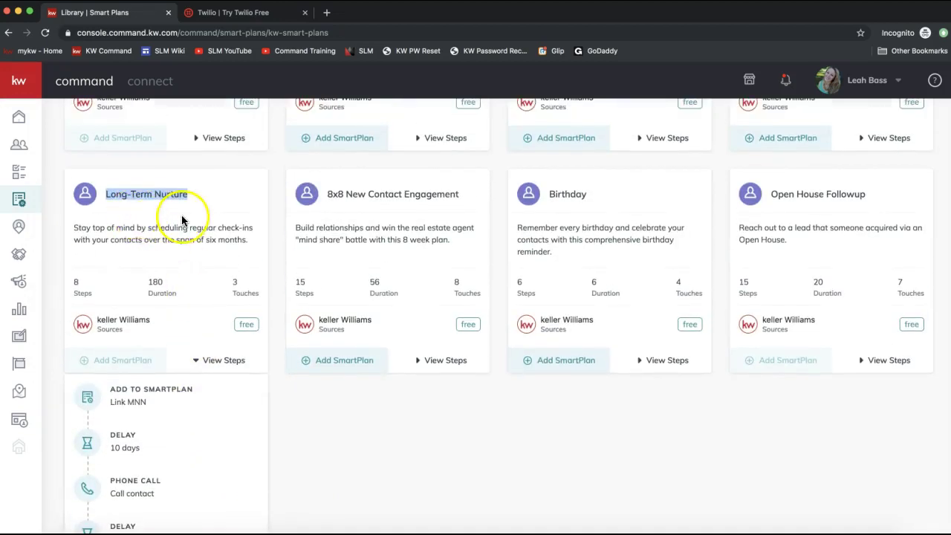
{"action": "left_click", "coordinate": [107, 361]}
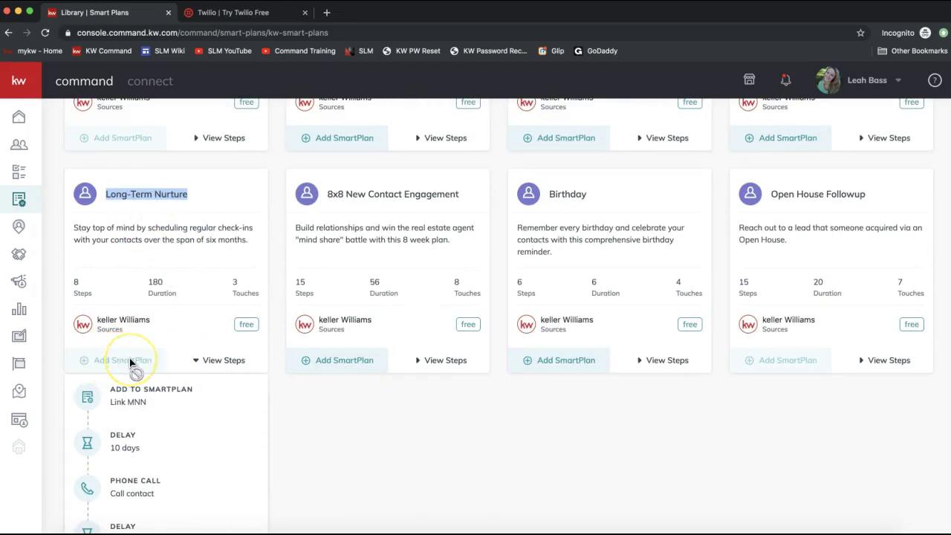
{"action": "left_click", "coordinate": [117, 366]}
{"action": "left_click", "coordinate": [124, 368]}
{"action": "left_click", "coordinate": [123, 365]}
{"action": "left_click", "coordinate": [127, 360]}
{"action": "scroll", "coordinate": [127, 360], "scroll_direction": "up", "scroll_amount": 4}
{"action": "left_click", "coordinate": [80, 118]}
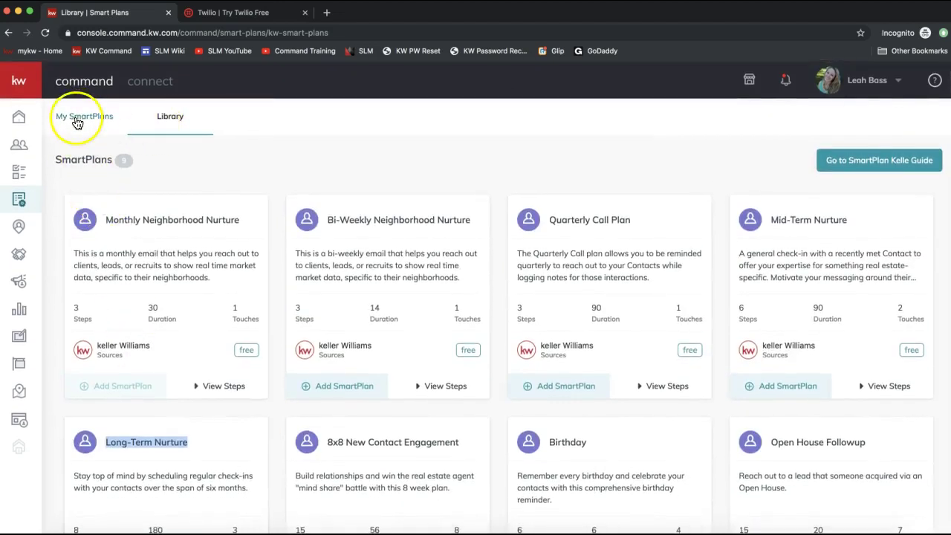
- In My SmartPlans, open Add Clients from the Long-Term Nurture row's Add Contact icon
{"action": "left_click", "coordinate": [76, 121]}
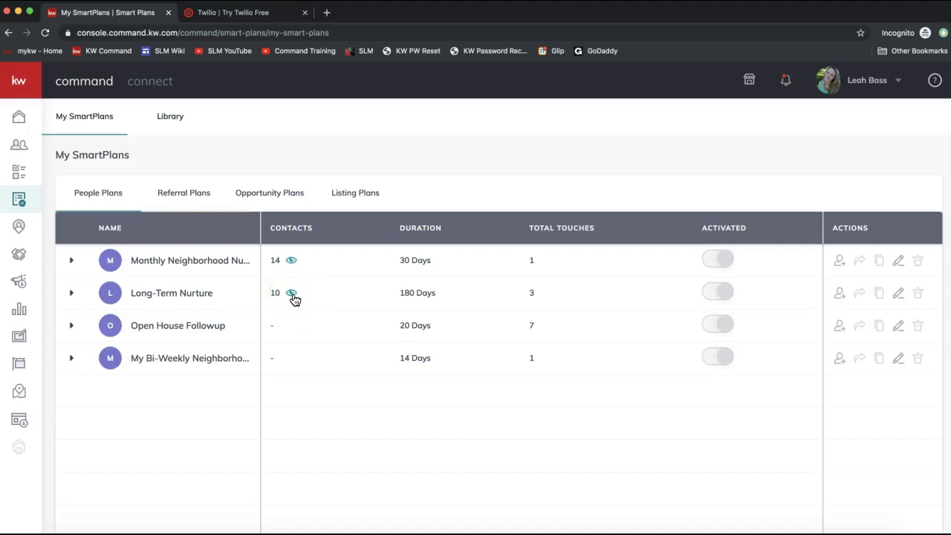
{"action": "left_click", "coordinate": [898, 297]}
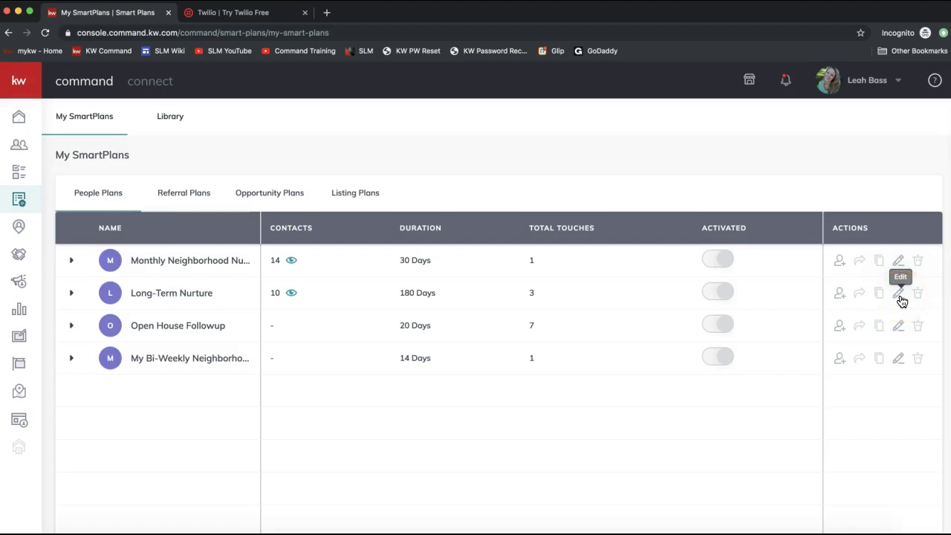
{"action": "left_click", "coordinate": [839, 297]}
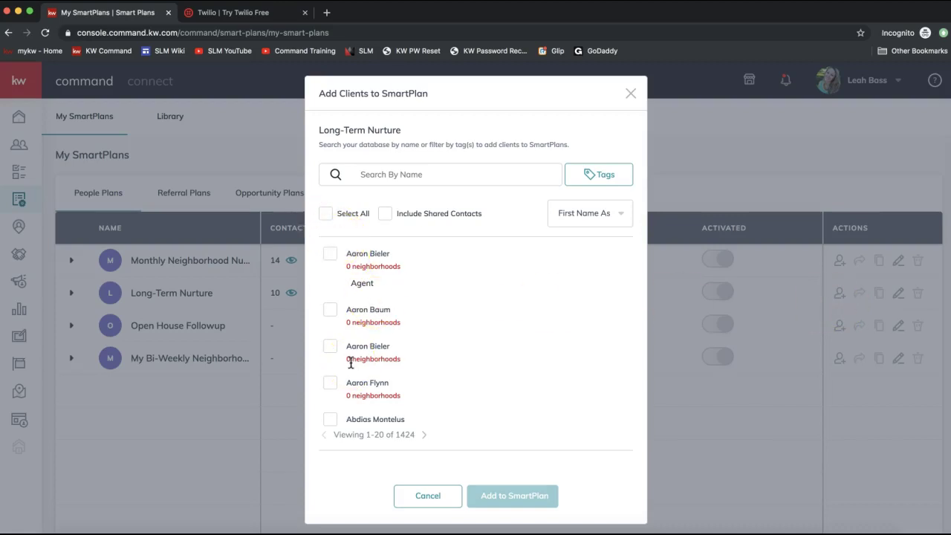
- Cancel the Add Clients to SmartPlan dialog with no contacts selected
{"action": "left_click", "coordinate": [420, 501]}
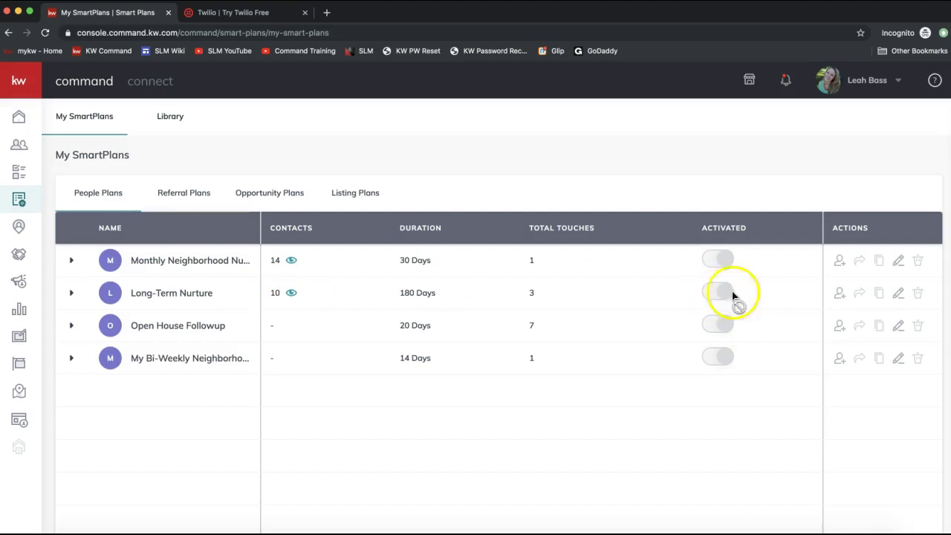
- Open the Long-Term Nurture plan in the SmartPlan editor
{"action": "left_click", "coordinate": [900, 295]}
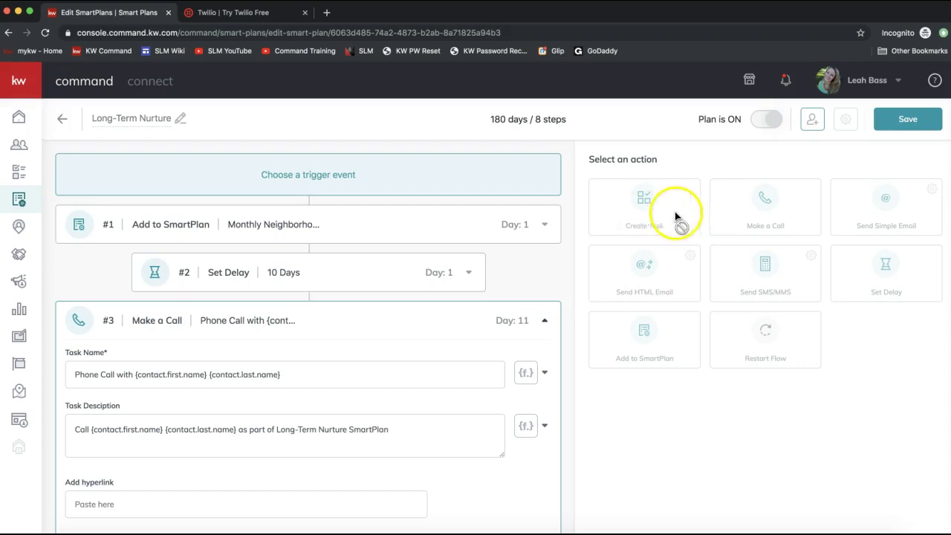
{"action": "left_click", "coordinate": [796, 216]}
{"action": "left_click", "coordinate": [760, 280]}
{"action": "left_click", "coordinate": [761, 370]}
- Scroll through steps #1 to #6, highlighting step #1's number and step #5's Create Task
{"action": "scroll", "coordinate": [290, 211], "scroll_direction": "down", "scroll_amount": 1}
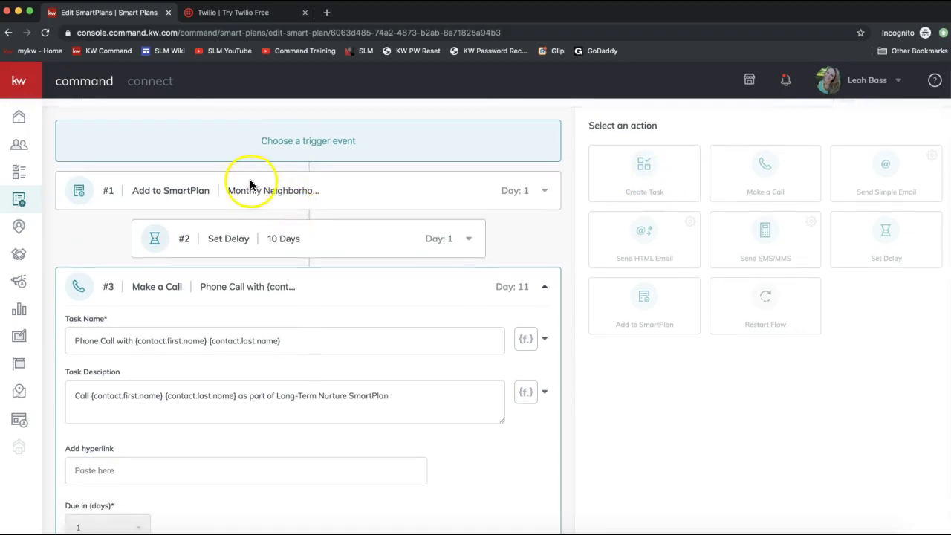
{"action": "double_click", "coordinate": [110, 191]}
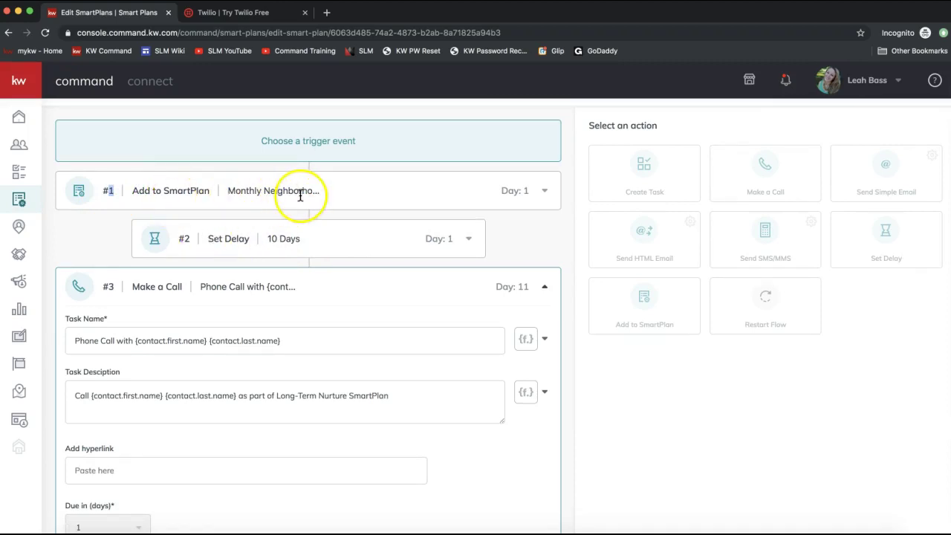
{"action": "scroll", "coordinate": [284, 329], "scroll_direction": "down", "scroll_amount": 3}
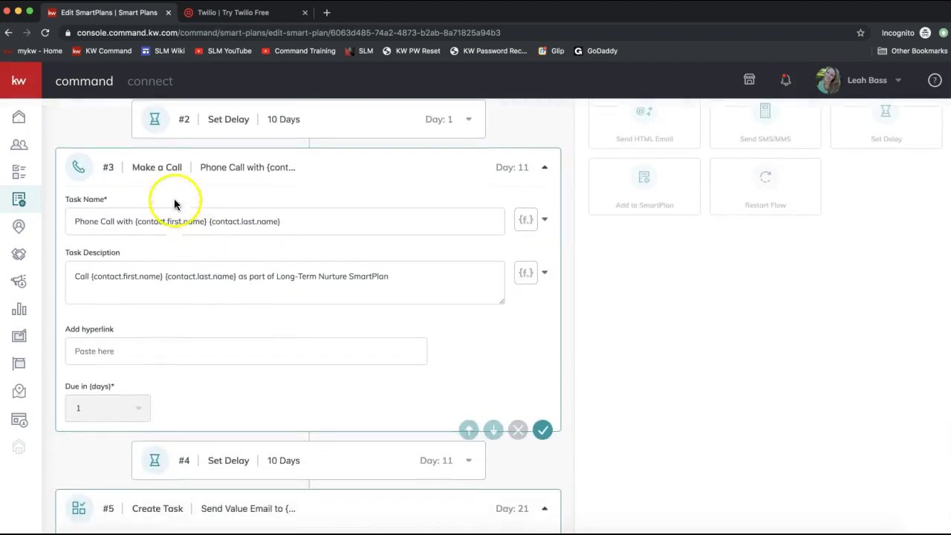
{"action": "left_click_drag", "start_coordinate": [131, 166], "coordinate": [214, 168]}
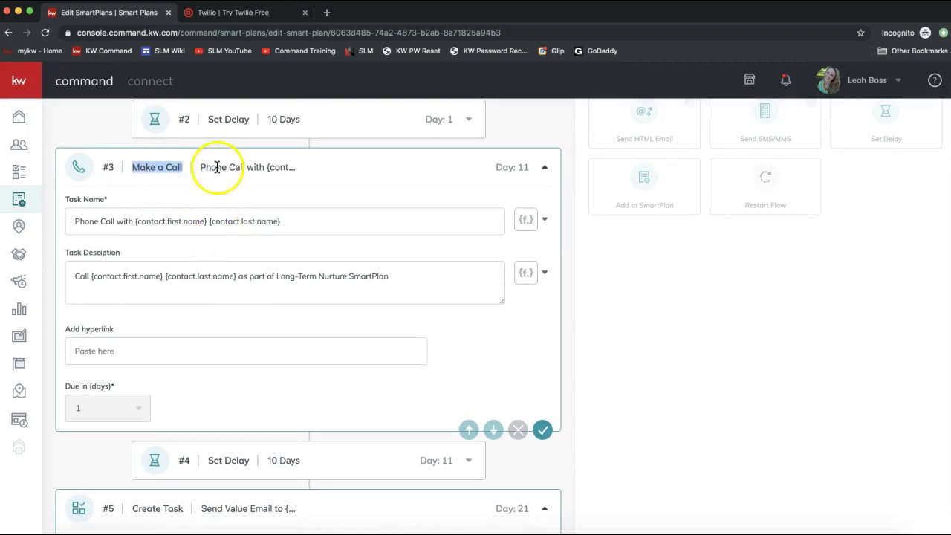
{"action": "scroll", "coordinate": [217, 163], "scroll_direction": "up", "scroll_amount": 2}
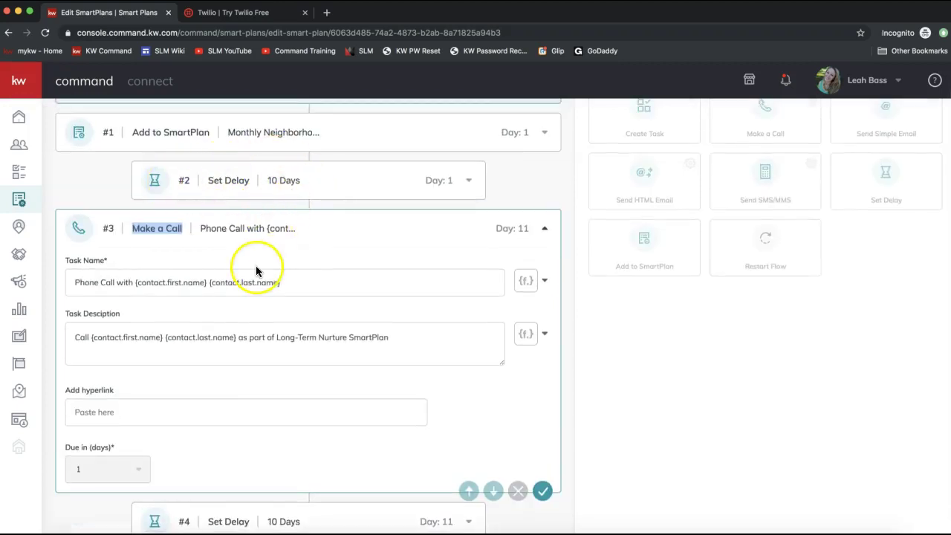
{"action": "scroll", "coordinate": [255, 268], "scroll_direction": "down", "scroll_amount": 3}
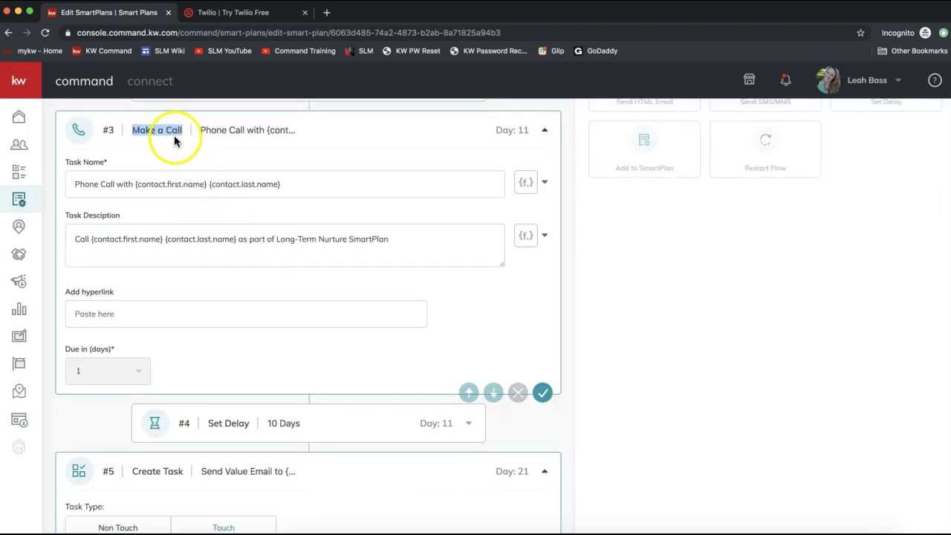
{"action": "scroll", "coordinate": [219, 257], "scroll_direction": "down", "scroll_amount": 5}
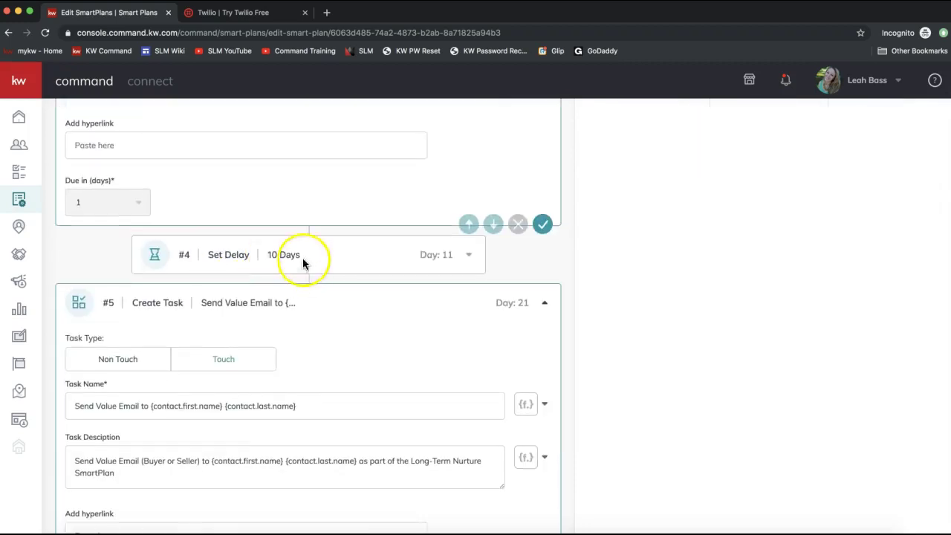
{"action": "left_click_drag", "start_coordinate": [303, 263], "coordinate": [266, 255]}
{"action": "scroll", "coordinate": [271, 384], "scroll_direction": "down", "scroll_amount": 3}
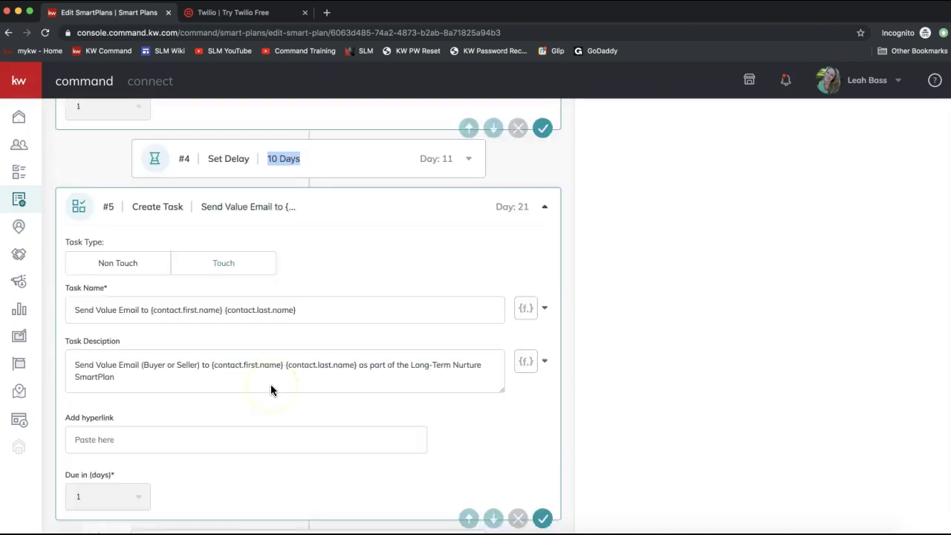
{"action": "scroll", "coordinate": [270, 385], "scroll_direction": "down", "scroll_amount": 1}
{"action": "left_click_drag", "start_coordinate": [183, 177], "coordinate": [134, 177]}
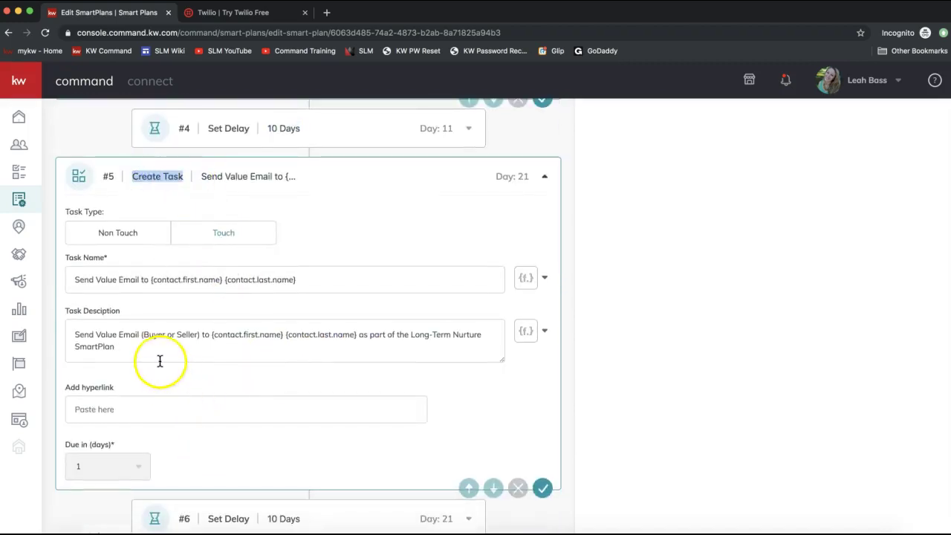
{"action": "scroll", "coordinate": [145, 342], "scroll_direction": "down", "scroll_amount": 5}
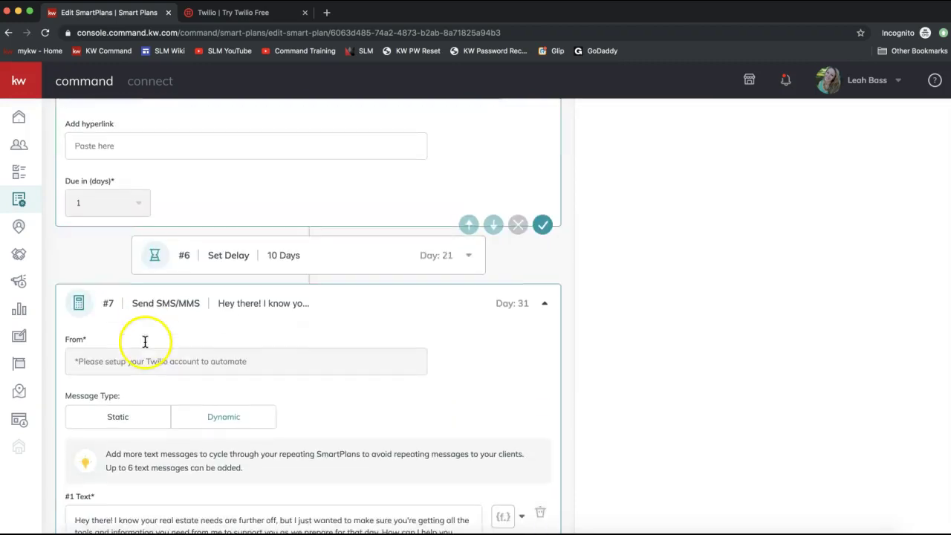
{"action": "left_click_drag", "start_coordinate": [314, 268], "coordinate": [265, 256]}
{"action": "left_click", "coordinate": [291, 257]}
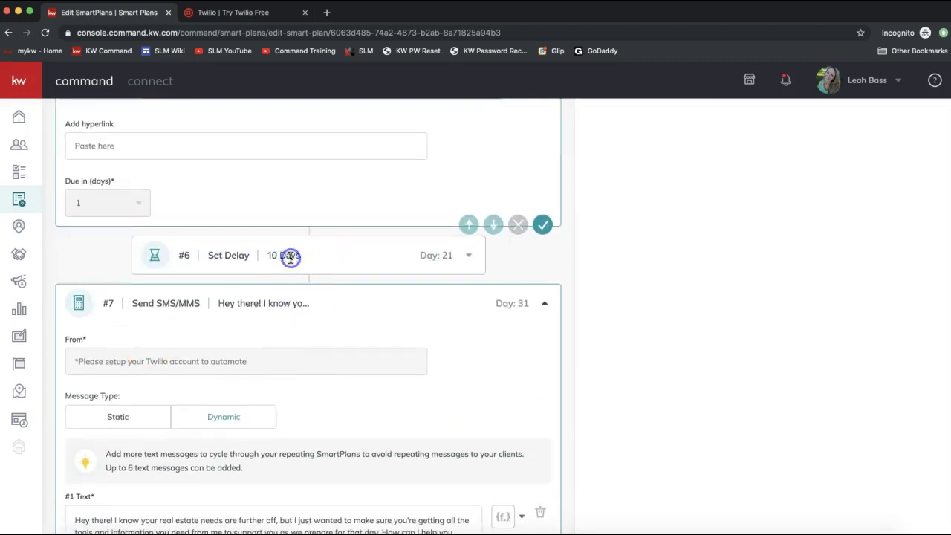
{"action": "scroll", "coordinate": [290, 257], "scroll_direction": "down", "scroll_amount": 4}
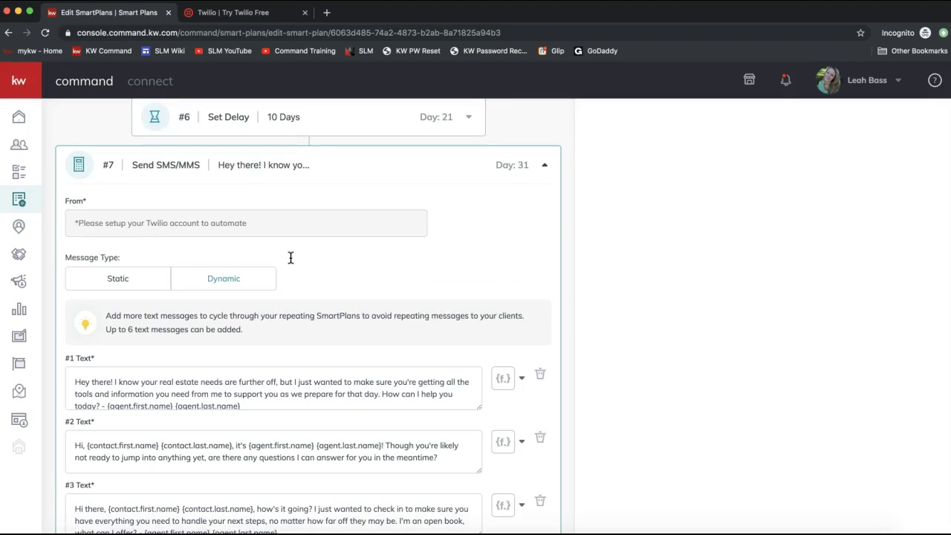
{"action": "scroll", "coordinate": [173, 180], "scroll_direction": "down", "scroll_amount": 2}
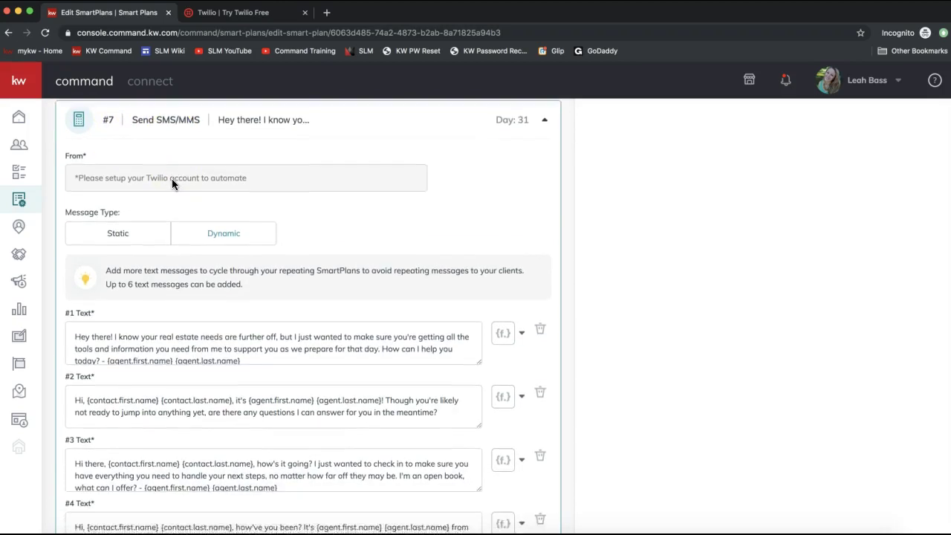
{"action": "scroll", "coordinate": [171, 179], "scroll_direction": "up", "scroll_amount": 1}
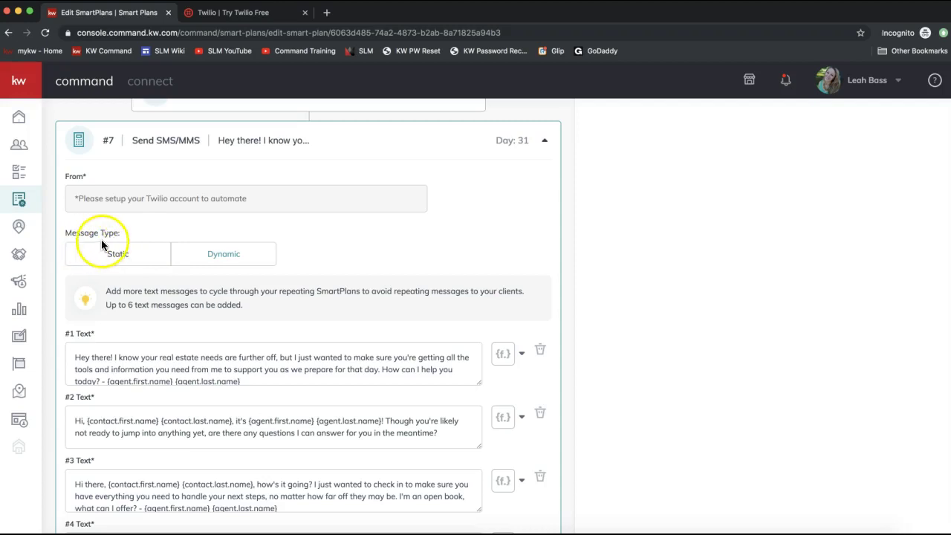
- Switch step #7 to Dynamic messages and check text messages #1 to #3
{"action": "left_click", "coordinate": [139, 257]}
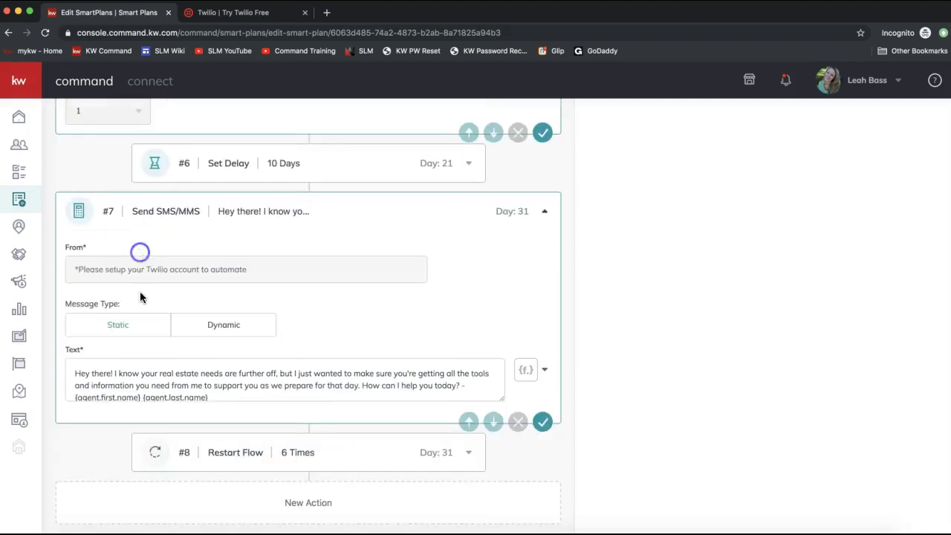
{"action": "left_click", "coordinate": [255, 337]}
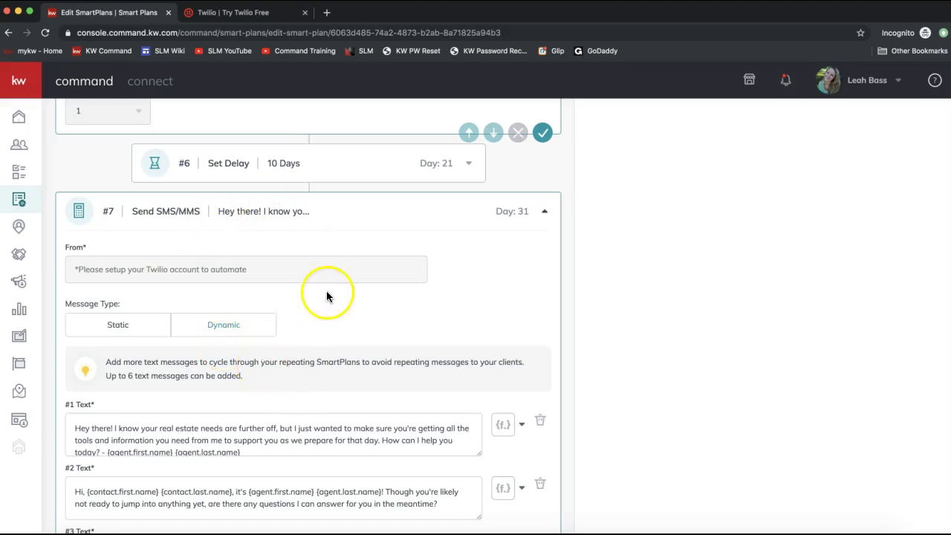
{"action": "scroll", "coordinate": [331, 289], "scroll_direction": "up", "scroll_amount": 3}
{"action": "scroll", "coordinate": [282, 269], "scroll_direction": "down", "scroll_amount": 1}
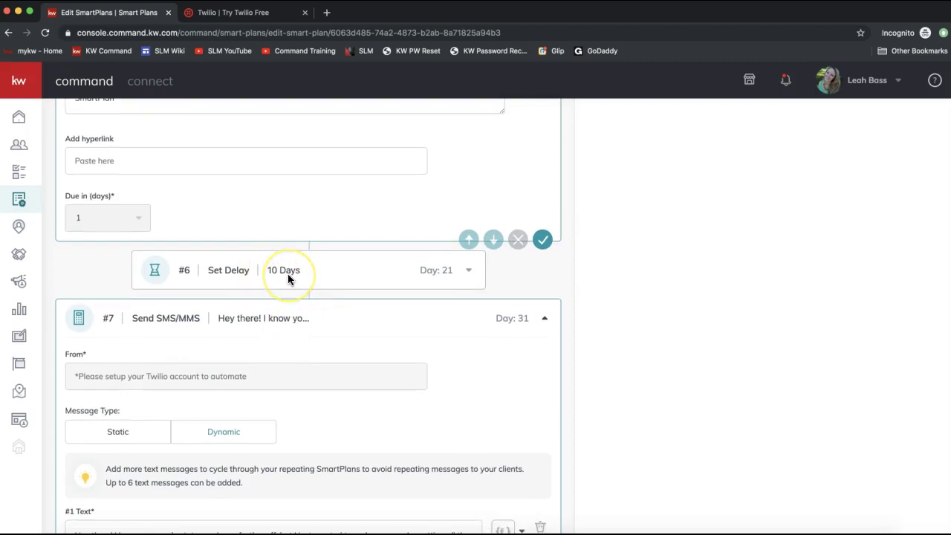
{"action": "scroll", "coordinate": [288, 274], "scroll_direction": "down", "scroll_amount": 6}
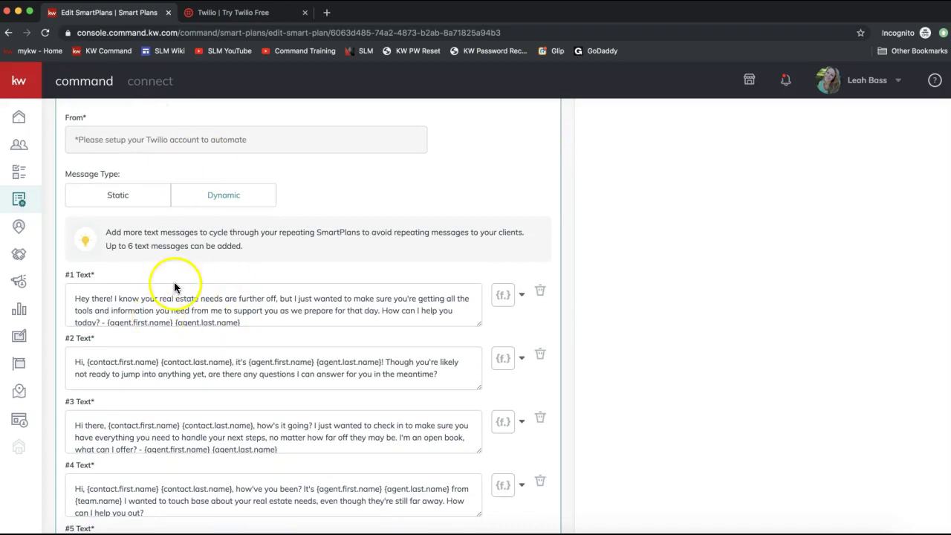
{"action": "left_click", "coordinate": [119, 315]}
{"action": "left_click", "coordinate": [121, 364]}
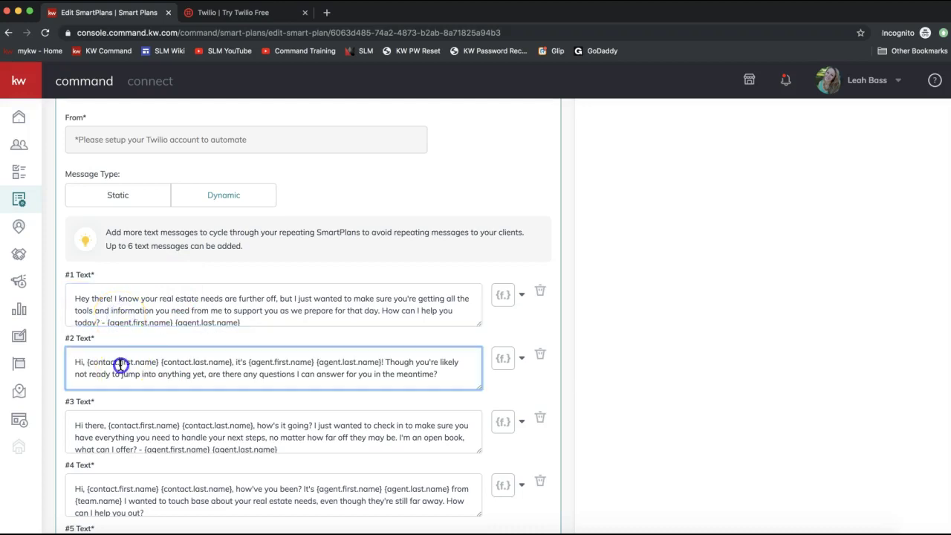
{"action": "left_click", "coordinate": [129, 436]}
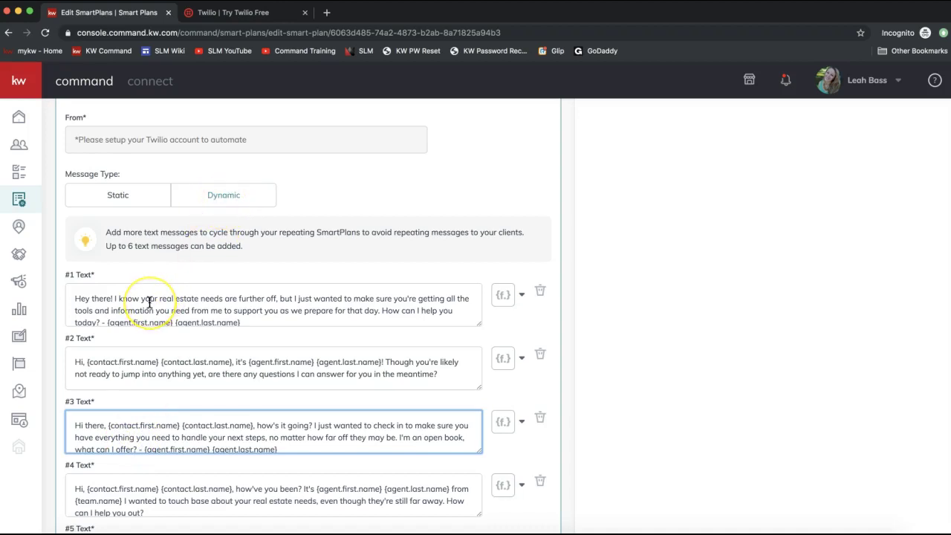
- Compare with Static, then set the message type back to Dynamic
{"action": "left_click", "coordinate": [116, 202]}
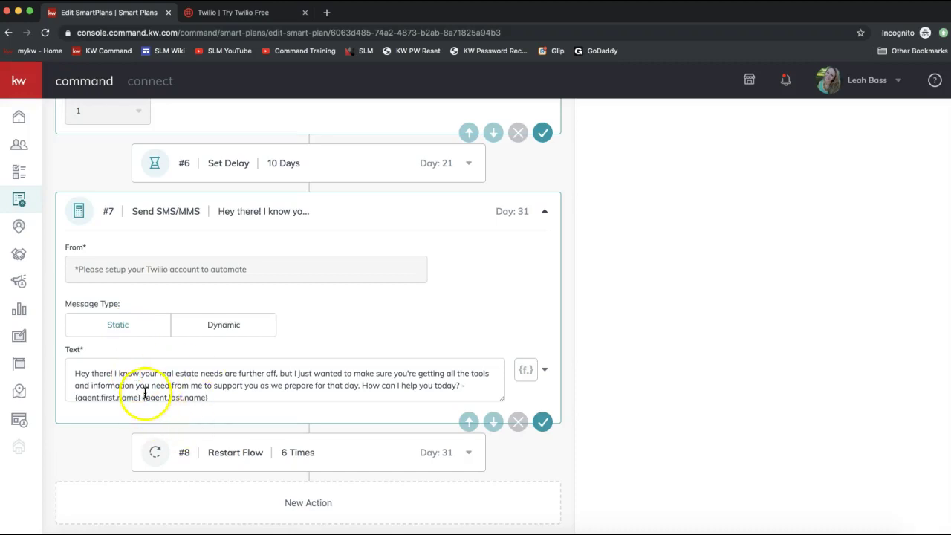
{"action": "left_click", "coordinate": [238, 332]}
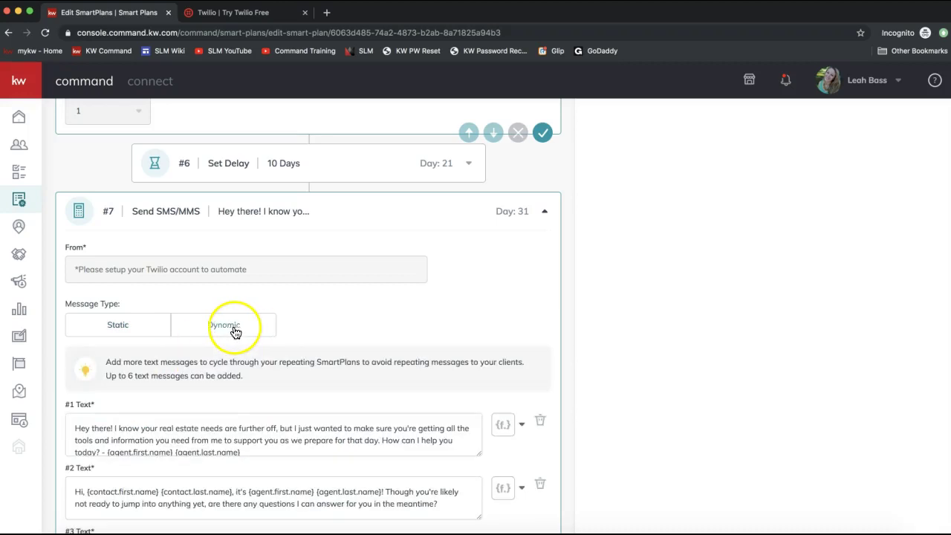
{"action": "scroll", "coordinate": [236, 303], "scroll_direction": "down", "scroll_amount": 3}
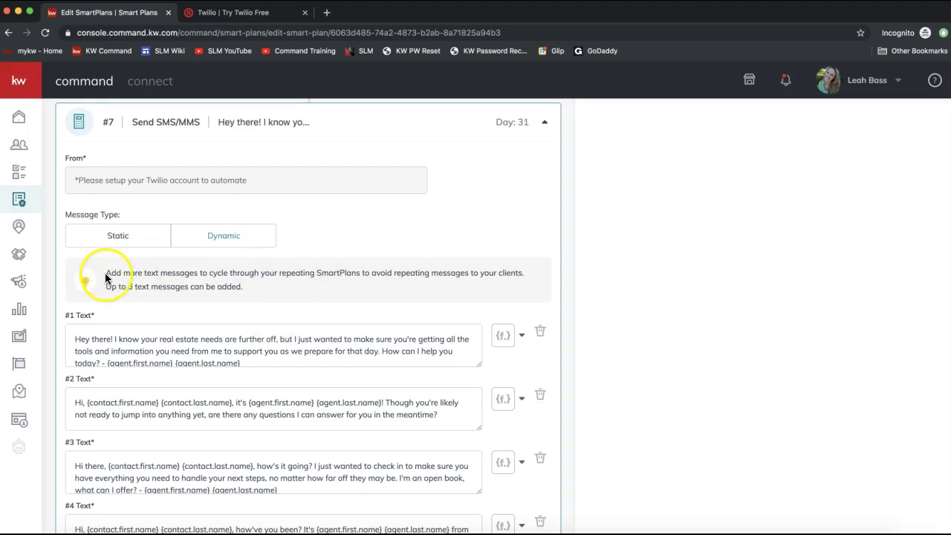
{"action": "left_click_drag", "start_coordinate": [106, 273], "coordinate": [145, 274]}
{"action": "left_click", "coordinate": [181, 288]}
{"action": "scroll", "coordinate": [223, 245], "scroll_direction": "down", "scroll_amount": 3}
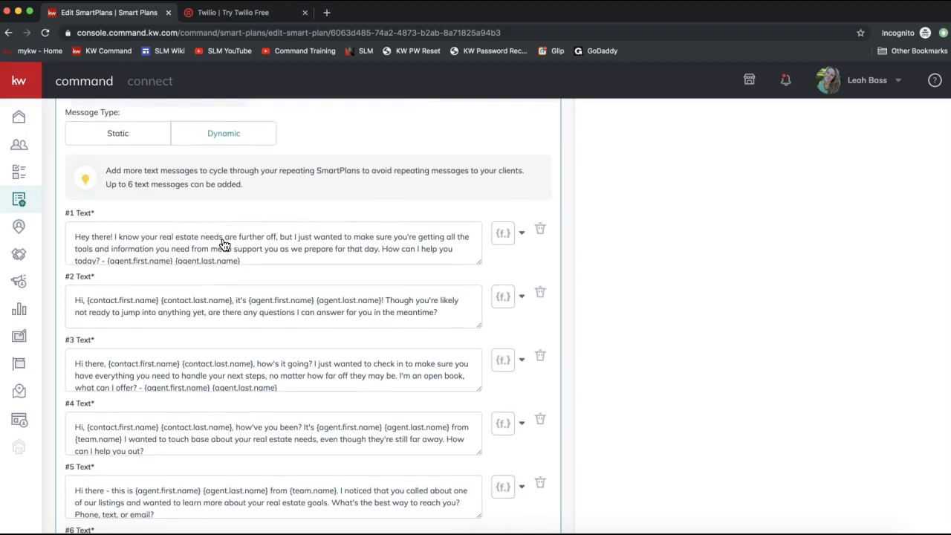
{"action": "scroll", "coordinate": [223, 245], "scroll_direction": "down", "scroll_amount": 1}
{"action": "scroll", "coordinate": [111, 453], "scroll_direction": "down", "scroll_amount": 2}
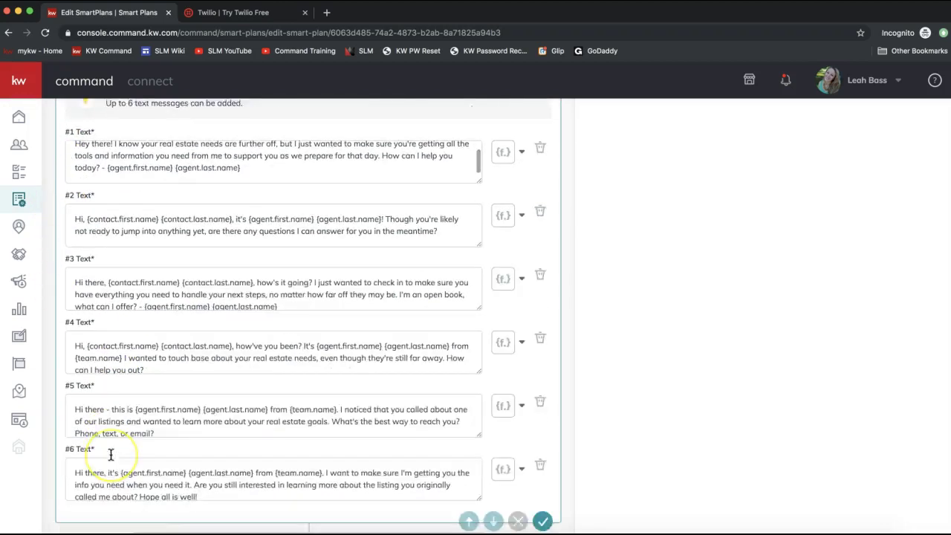
{"action": "scroll", "coordinate": [111, 454], "scroll_direction": "down", "scroll_amount": 2}
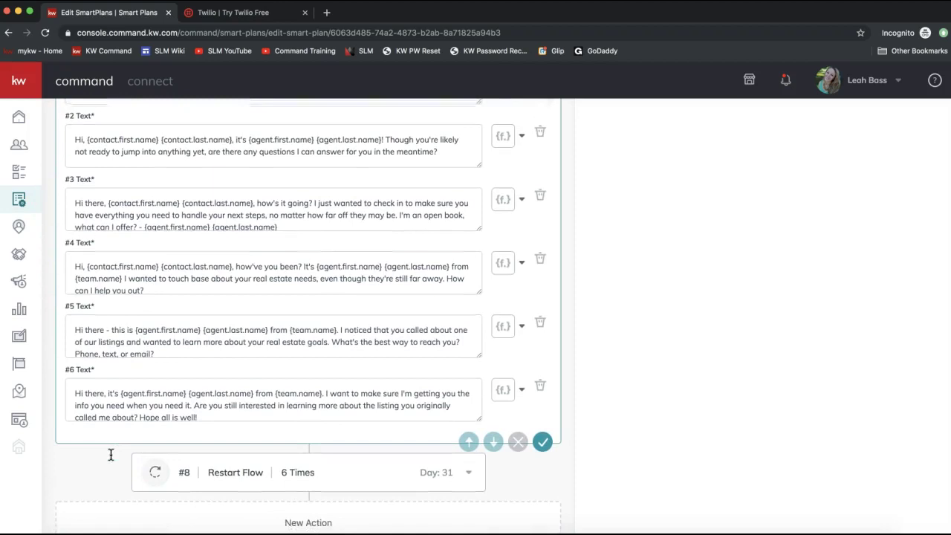
{"action": "scroll", "coordinate": [111, 454], "scroll_direction": "down", "scroll_amount": 1}
{"action": "scroll", "coordinate": [210, 469], "scroll_direction": "up", "scroll_amount": 4}
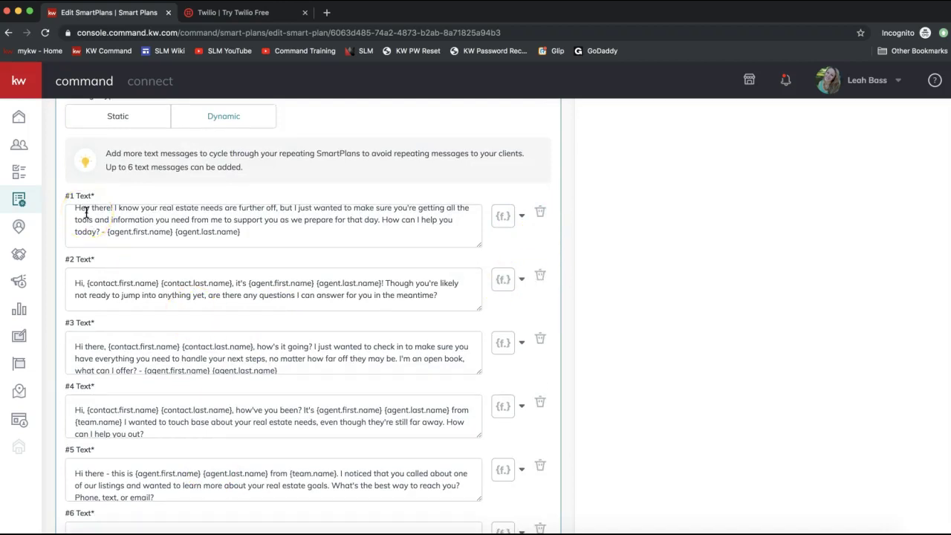
- Delete the stray word ending the #1 text message and save the SMS step
{"action": "left_click", "coordinate": [261, 232]}
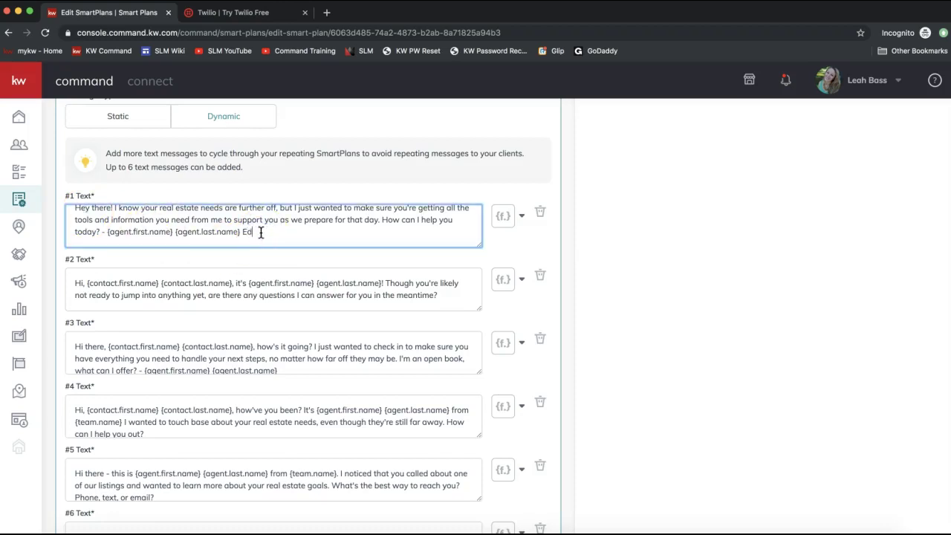
{"action": "double_click", "coordinate": [251, 231]}
{"action": "key", "text": "BackSpace"}
{"action": "left_click", "coordinate": [299, 247]}
{"action": "scroll", "coordinate": [299, 247], "scroll_direction": "down", "scroll_amount": 5}
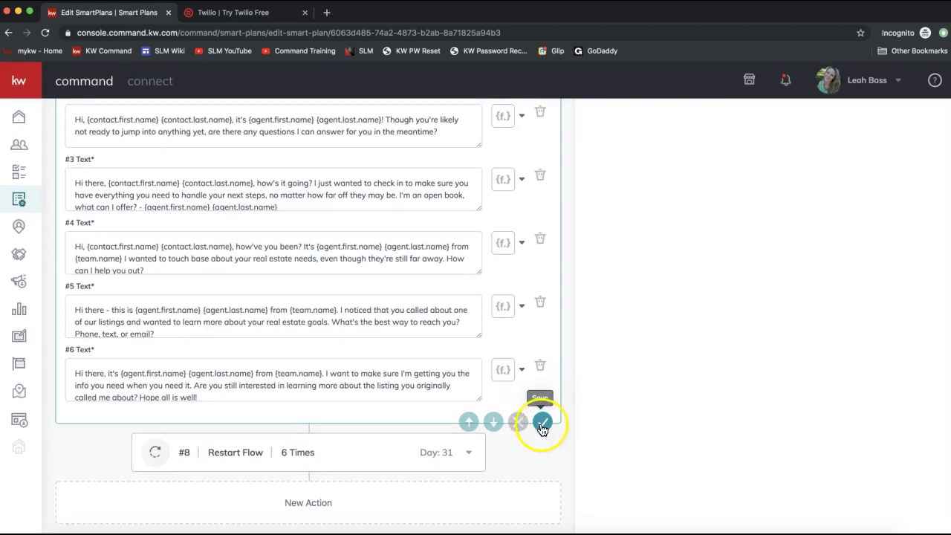
{"action": "left_click", "coordinate": [543, 423]}
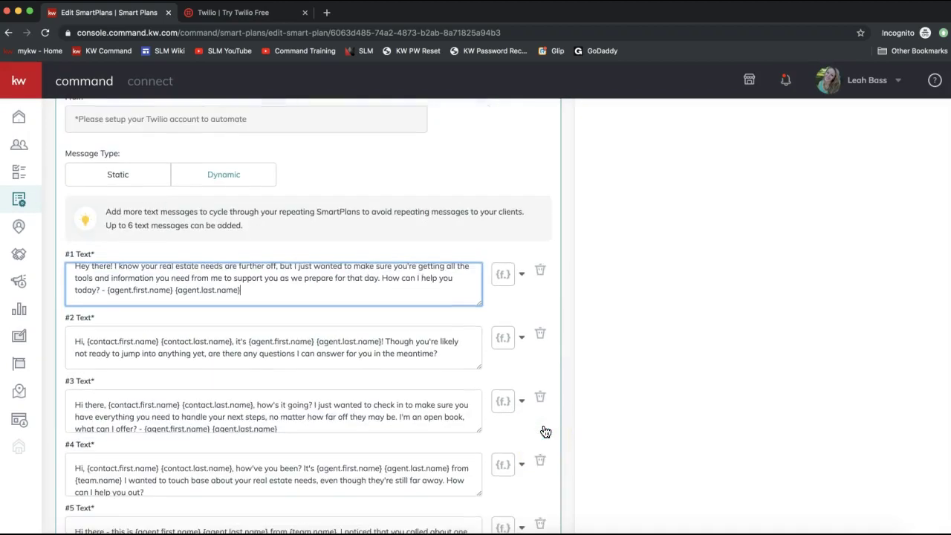
- Review the {f.} merge field list available for the text messages
{"action": "key", "text": "super+a"}
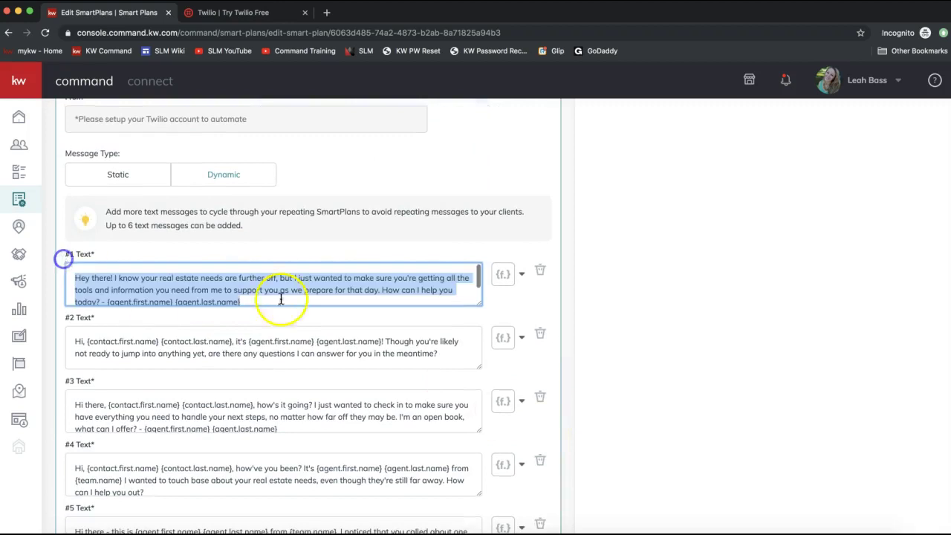
{"action": "left_click", "coordinate": [431, 275]}
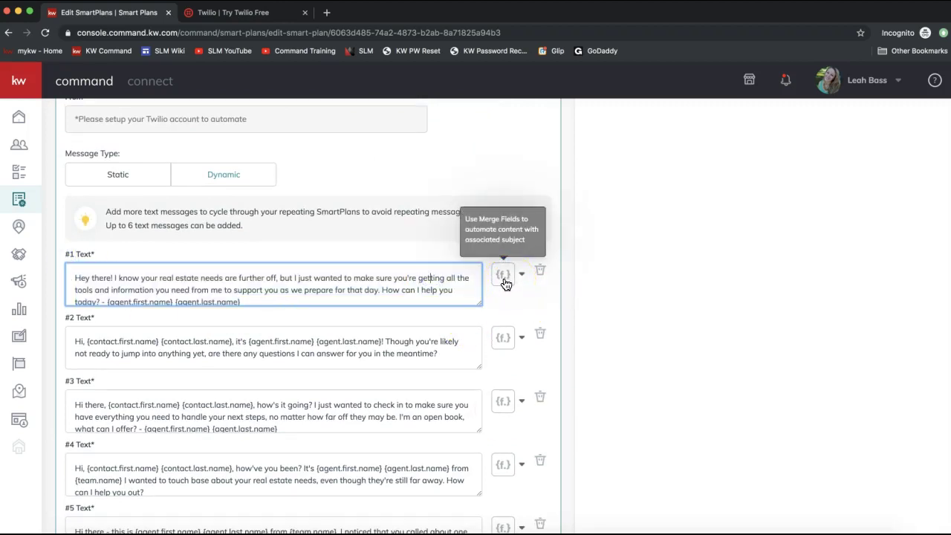
{"action": "left_click", "coordinate": [504, 275]}
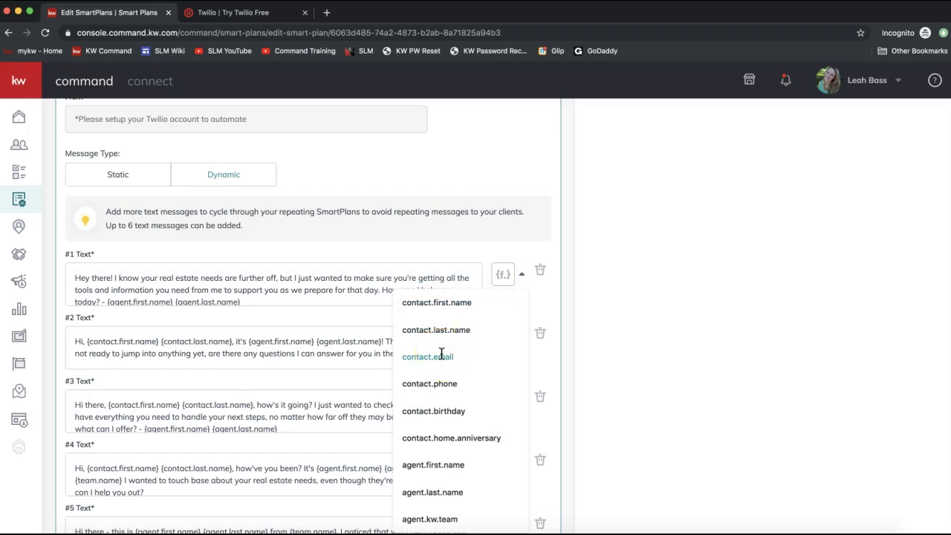
{"action": "left_click", "coordinate": [80, 350]}
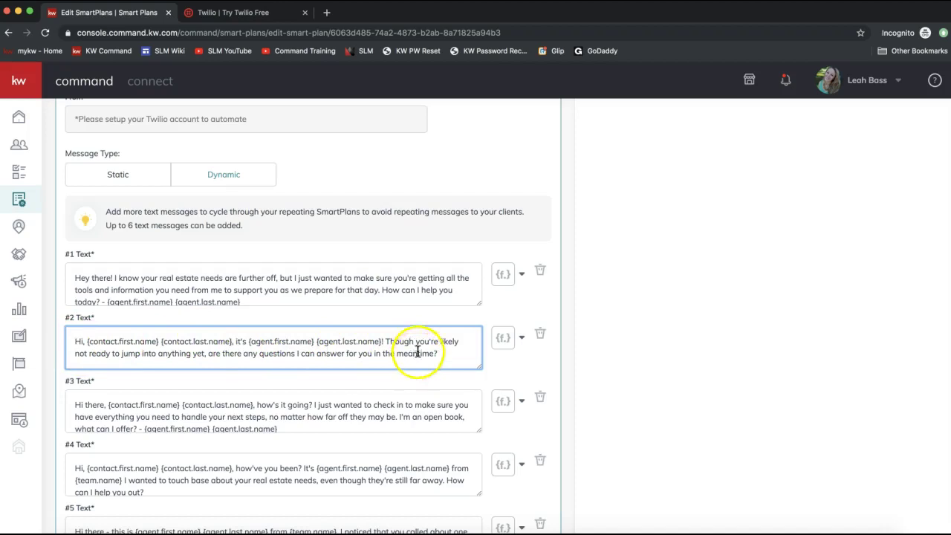
- Remove {contact.last.name} from the #2 text message and save the SMS step
{"action": "left_click", "coordinate": [71, 343]}
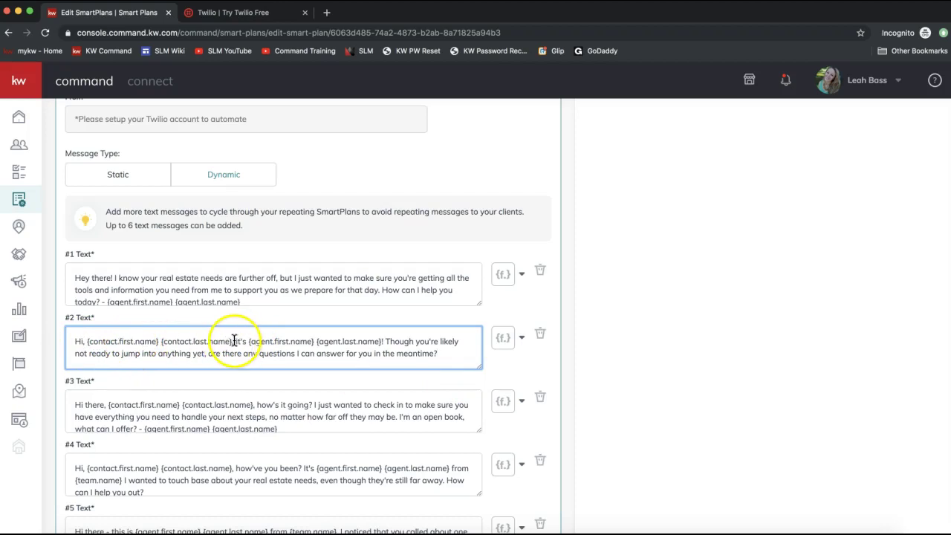
{"action": "left_click_drag", "start_coordinate": [232, 342], "coordinate": [159, 338]}
{"action": "key", "text": "BackSpace"}
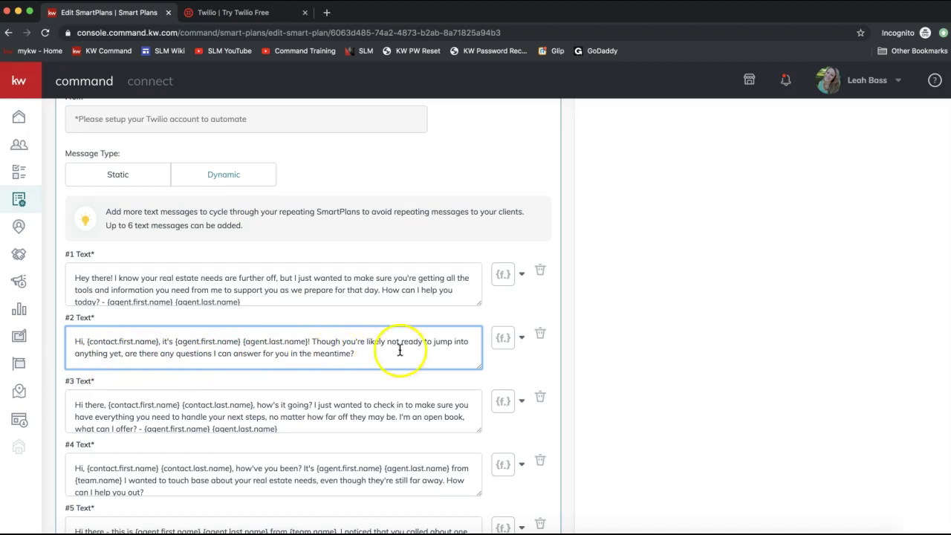
{"action": "scroll", "coordinate": [434, 359], "scroll_direction": "down", "scroll_amount": 5}
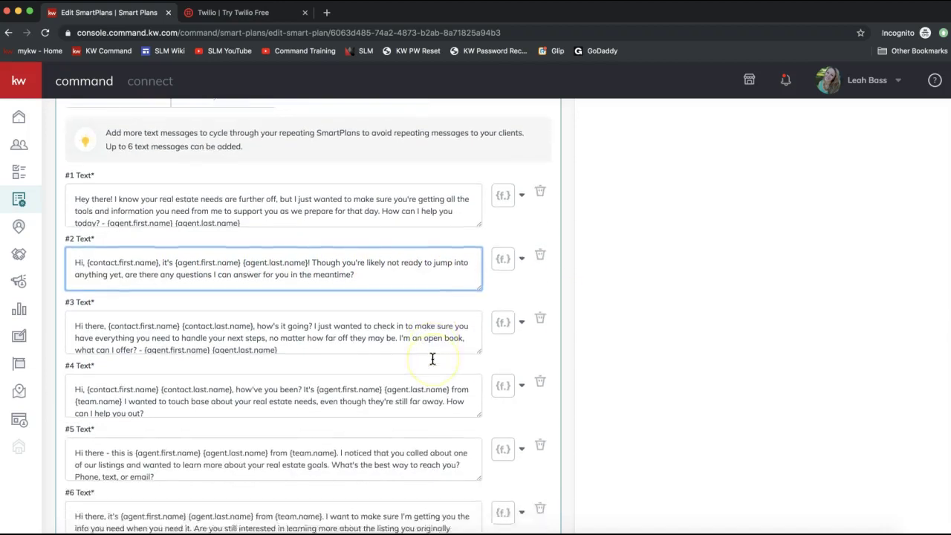
{"action": "left_click", "coordinate": [543, 422]}
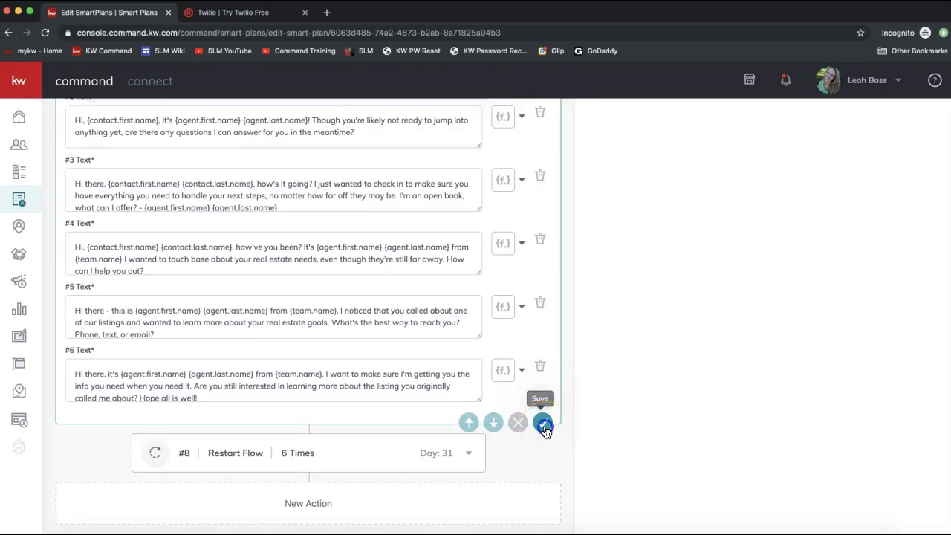
- Collapse the saved Day 31 SMS step back into the Long-Term Nurture outline
{"action": "left_click", "coordinate": [622, 419]}
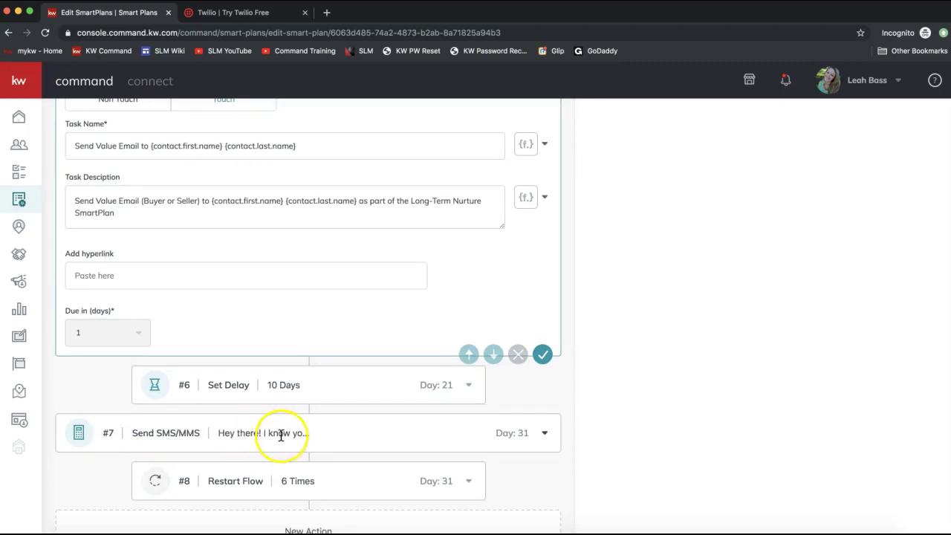
{"action": "scroll", "coordinate": [344, 435], "scroll_direction": "down", "scroll_amount": 1}
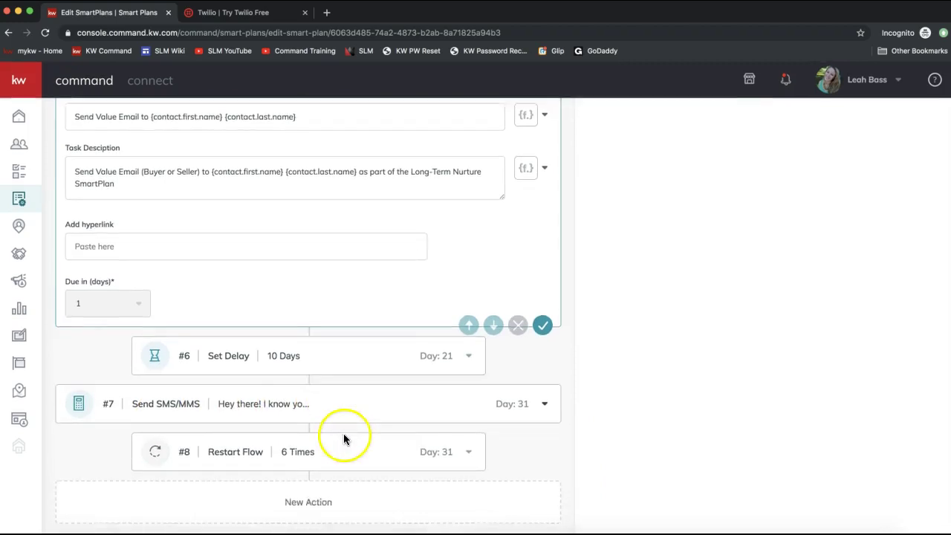